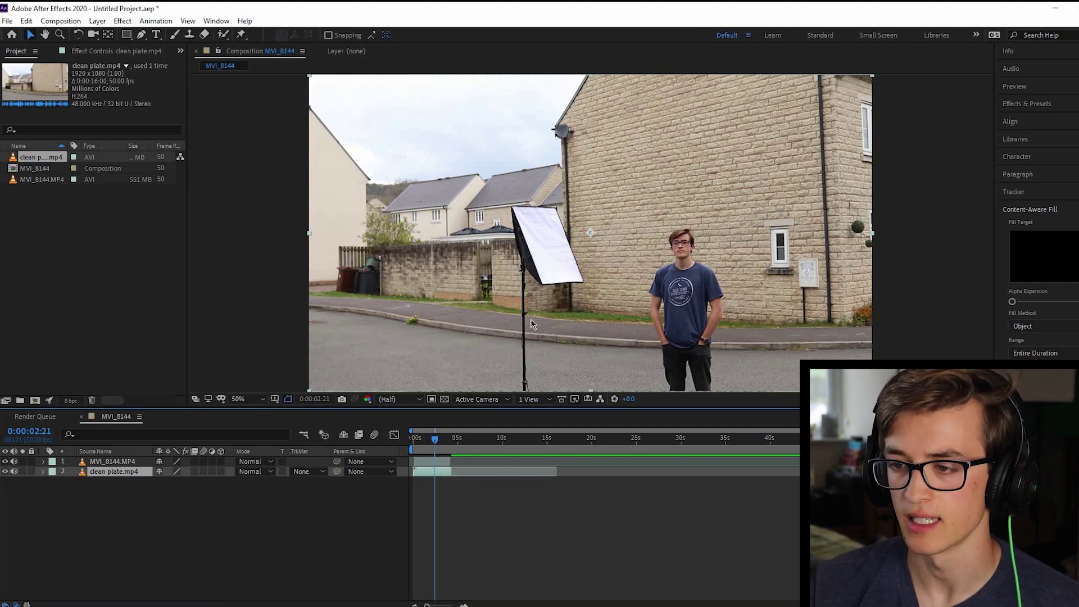
Toggle the visibility of the MVI_8144.MP4 layer to compare it with the clean plate underneath.
left_click(6, 462)
left_click(6, 462)
left_click(5, 462)
left_click(5, 462)
Draw a Pen tool mask around the softbox light and its stand on the MVI_8144.MP4 layer.
left_click(539, 176)
key("g")
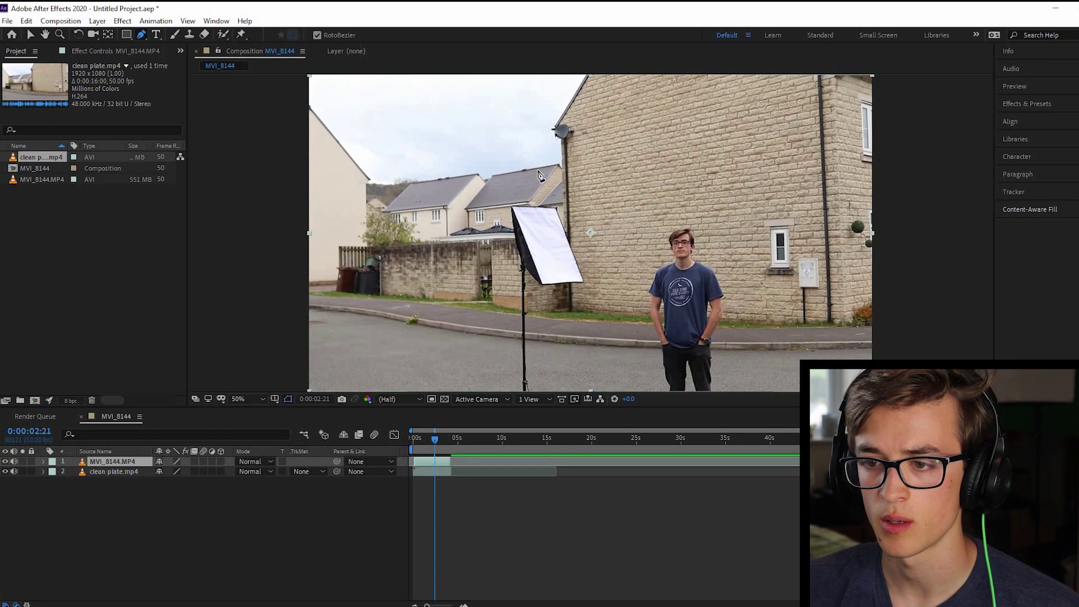
left_click(532, 202)
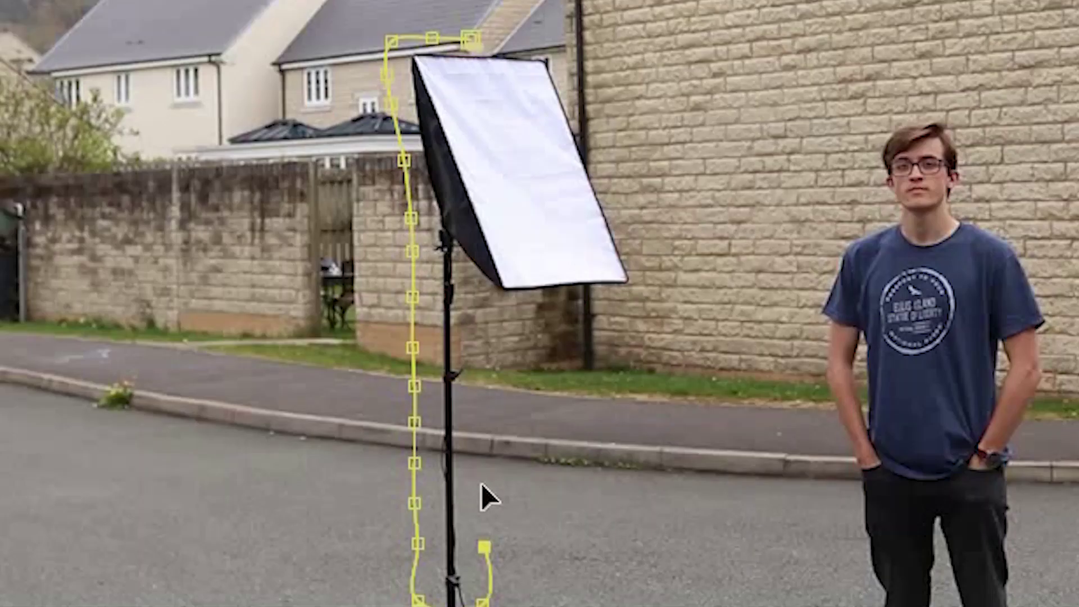
left_click(472, 444)
left_click(473, 306)
left_click(562, 306)
left_click(652, 265)
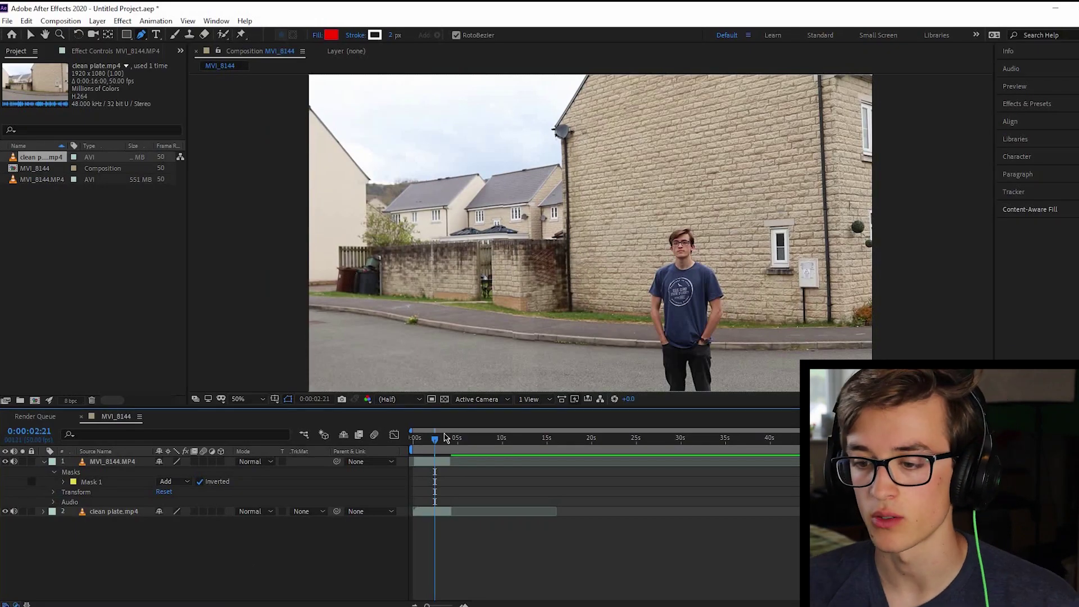
Expand Mask 1 on the MVI_8144.MP4 layer and set its feather to 131 pixels.
left_click(402, 440)
left_click(64, 482)
left_click_drag(171, 501, 242, 495)
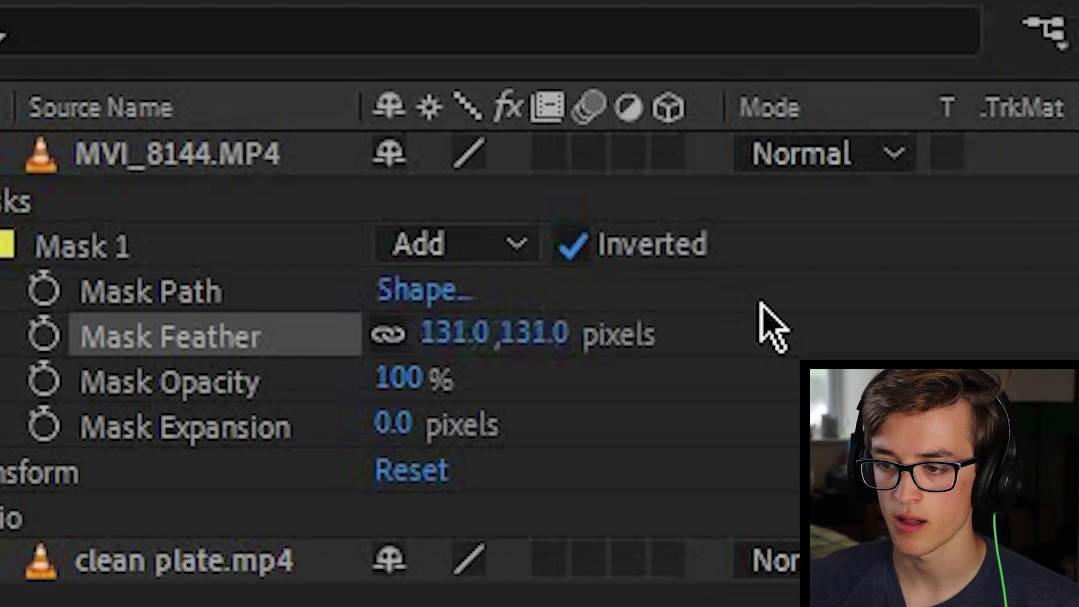
left_click(454, 333)
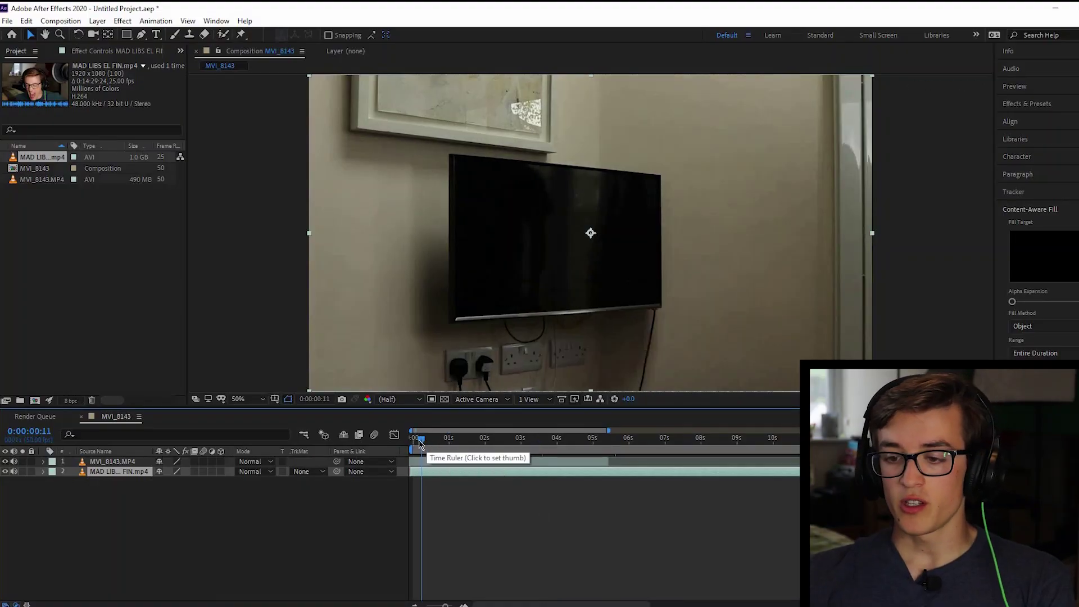
Scrub through the TV shot and temporarily hide the MVI_8143.MP4 layer to view the MAD LIBS footage beneath it.
left_click_drag(419, 443, 486, 441)
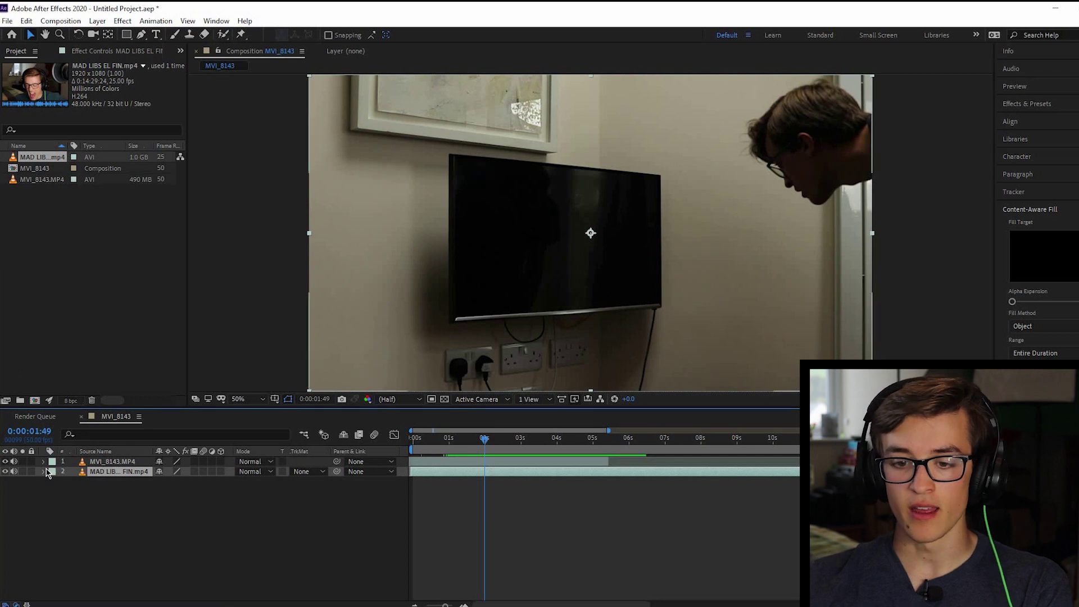
left_click(6, 462)
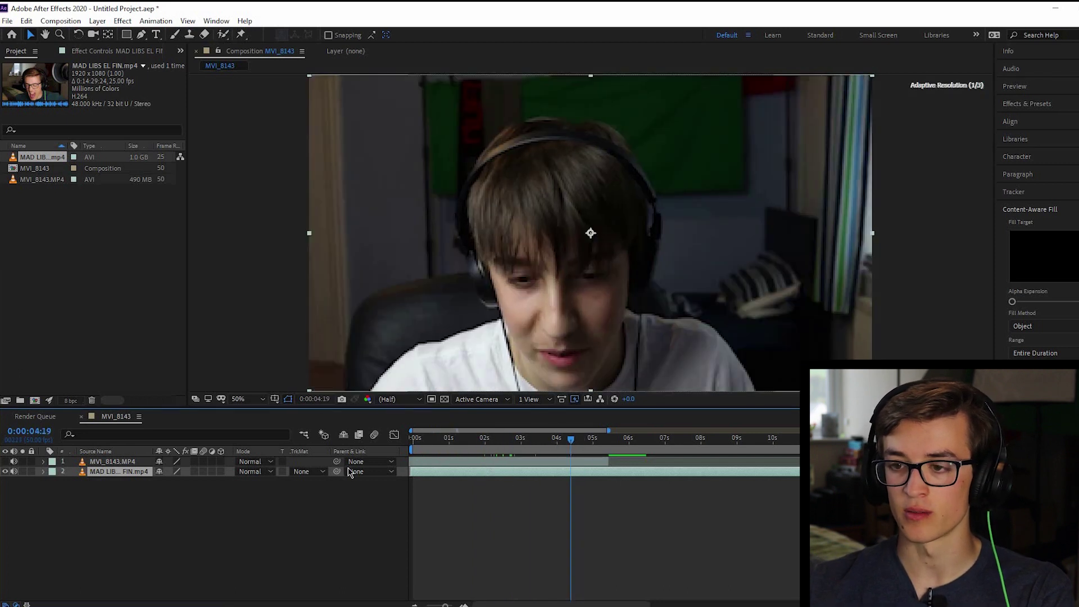
left_click(5, 461)
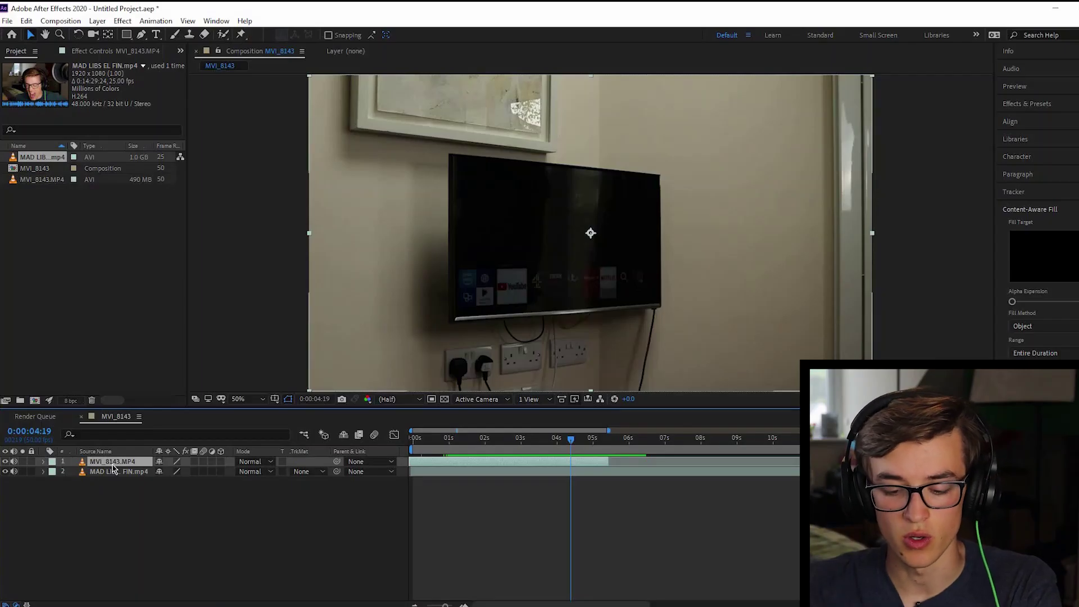
Duplicate the MVI_8143.MP4 layer and activate the Pen tool for masking the copy.
key("ctrl+d")
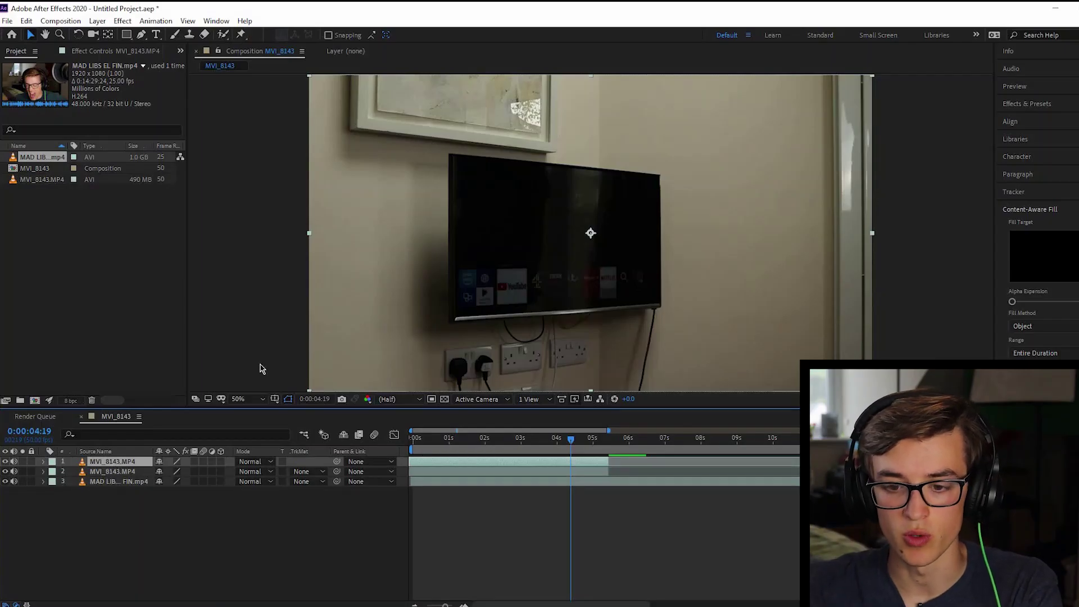
key("g")
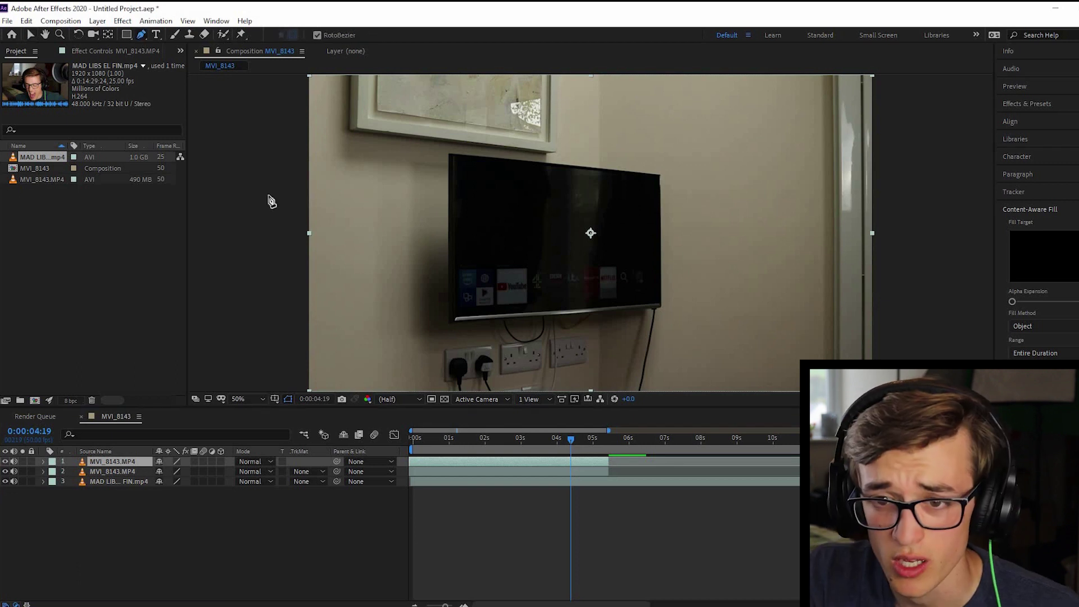
left_click(459, 160)
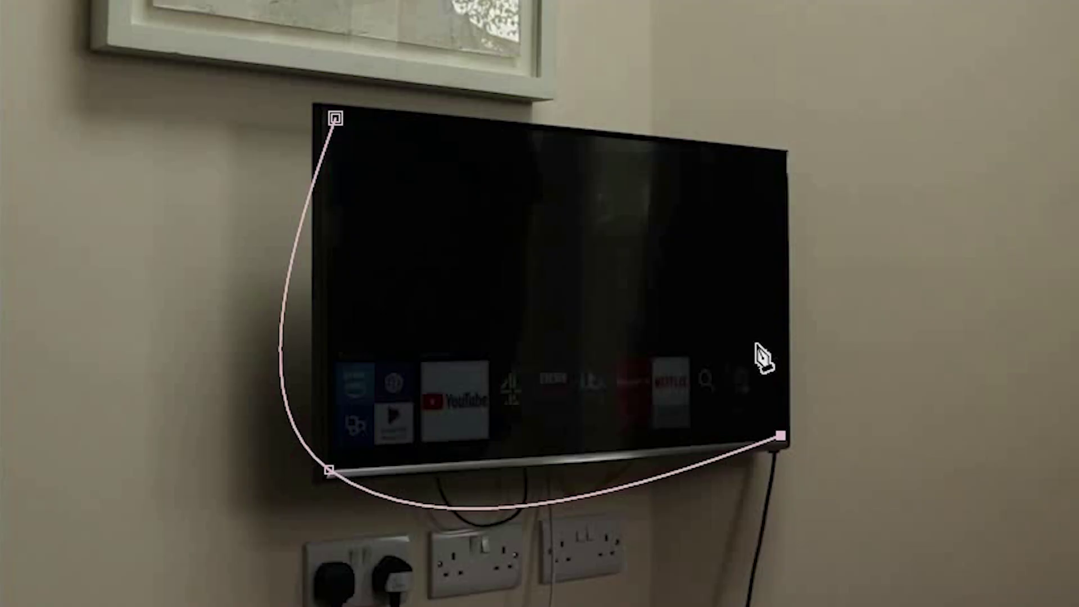
key("ctrl+z")
left_click(781, 434)
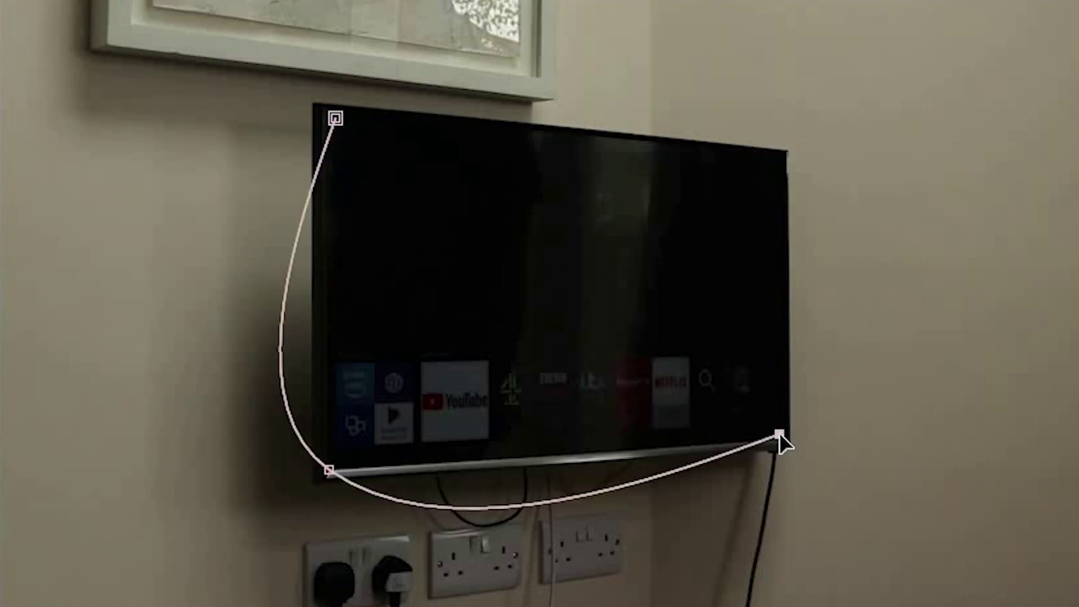
left_click(772, 169)
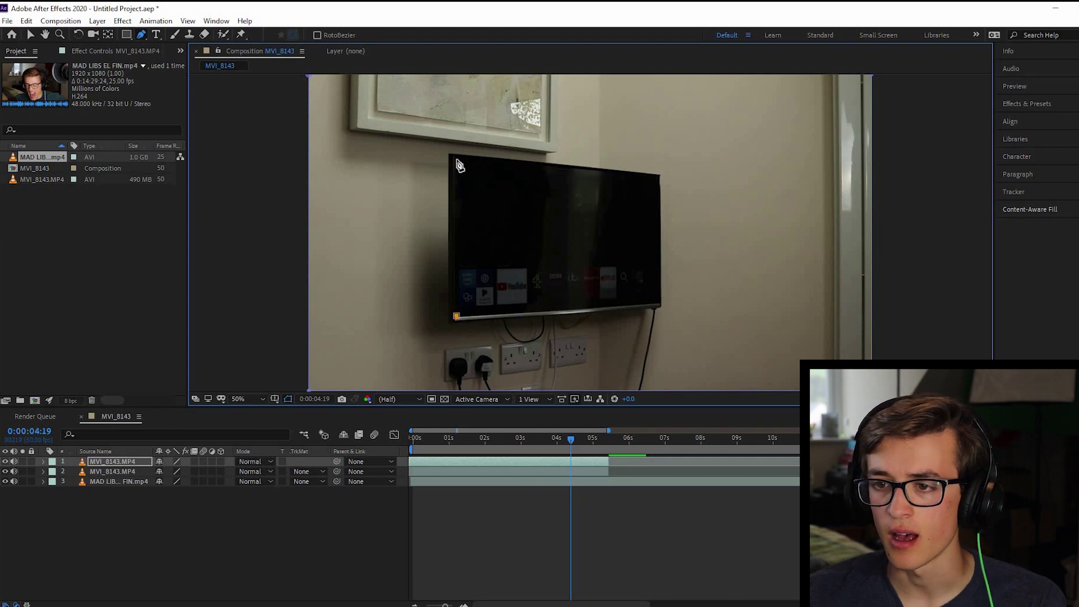
Outline the TV screen with a straight-edged mask on the top MVI_8143.MP4 layer and set that layer's blending mode to Normal.
left_click(656, 300)
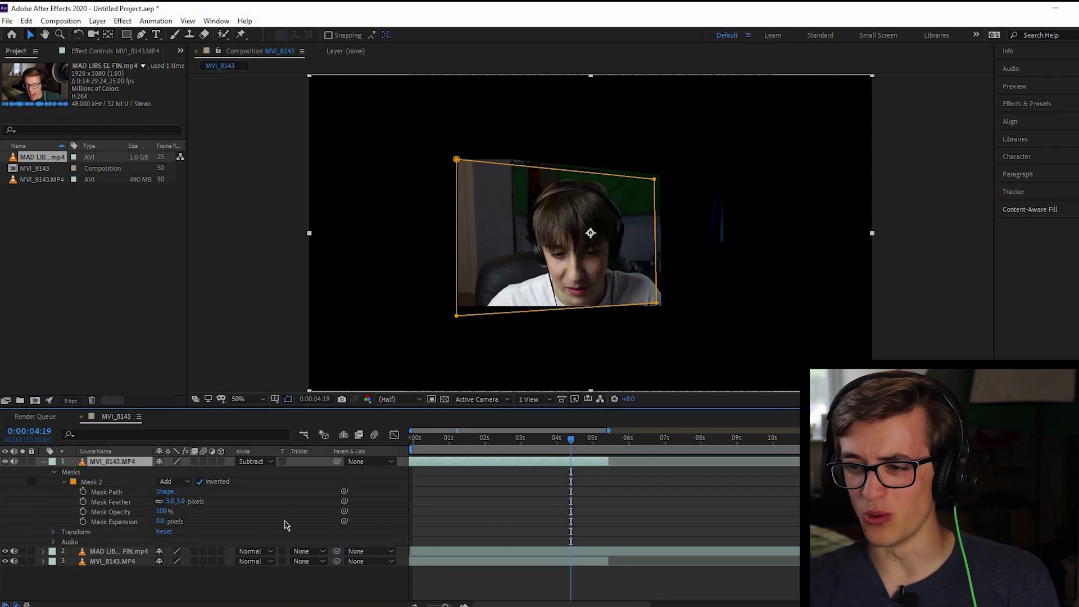
left_click(640, 221)
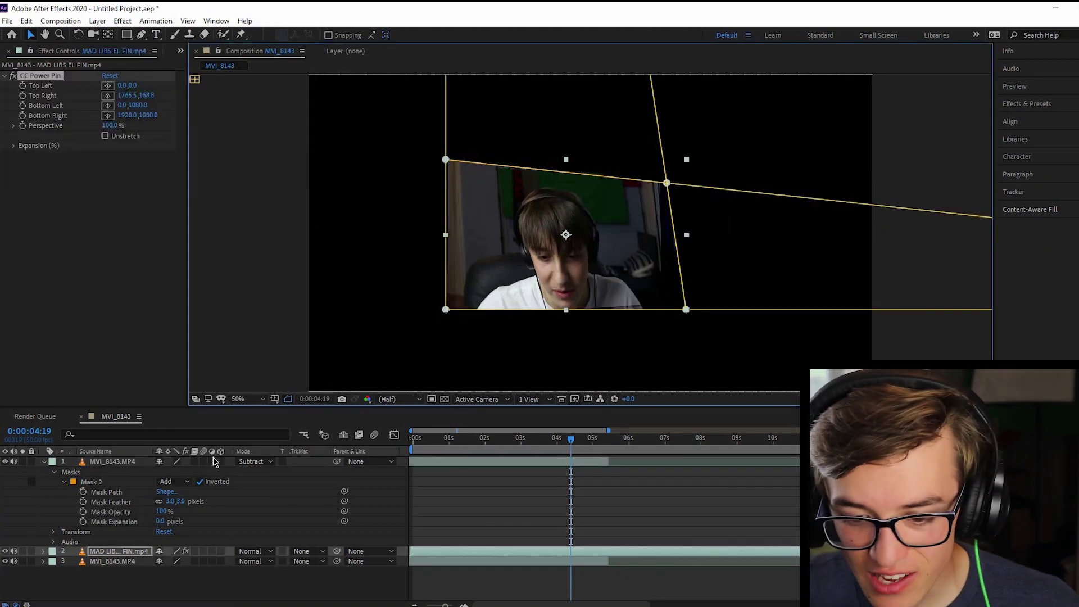
left_click(252, 466)
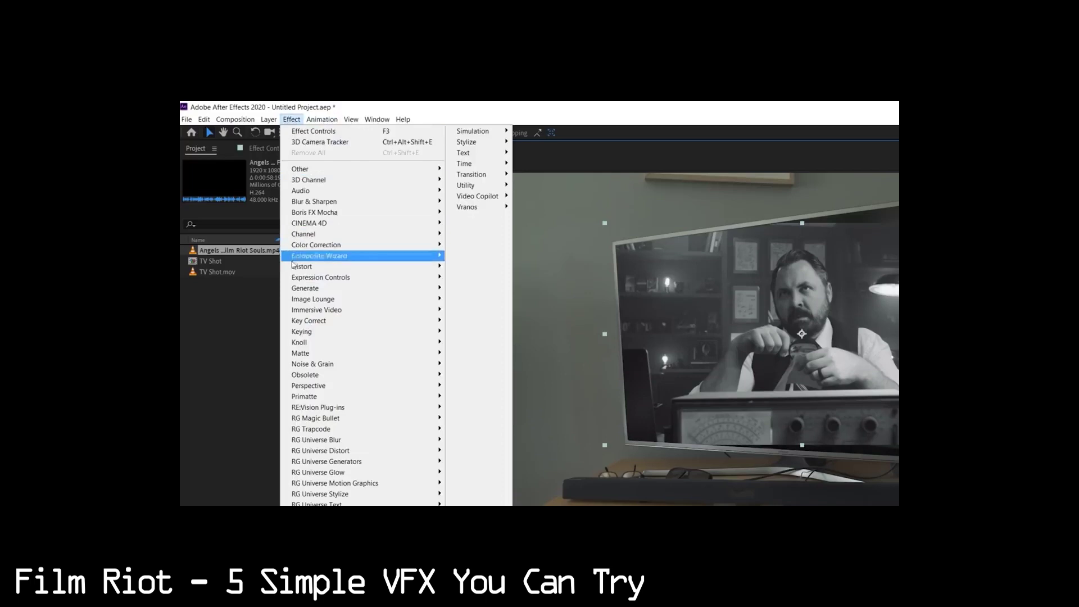
Apply a Distort corner-pinning effect to the black-and-white footage and align its corners with the television screen.
left_click(479, 364)
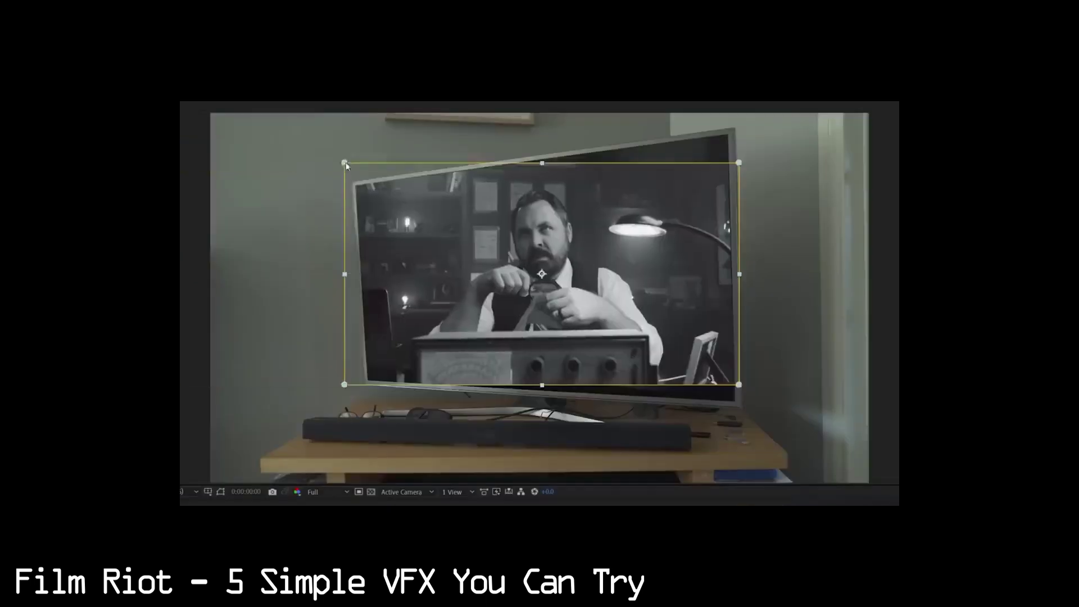
left_click_drag(363, 459, 366, 383)
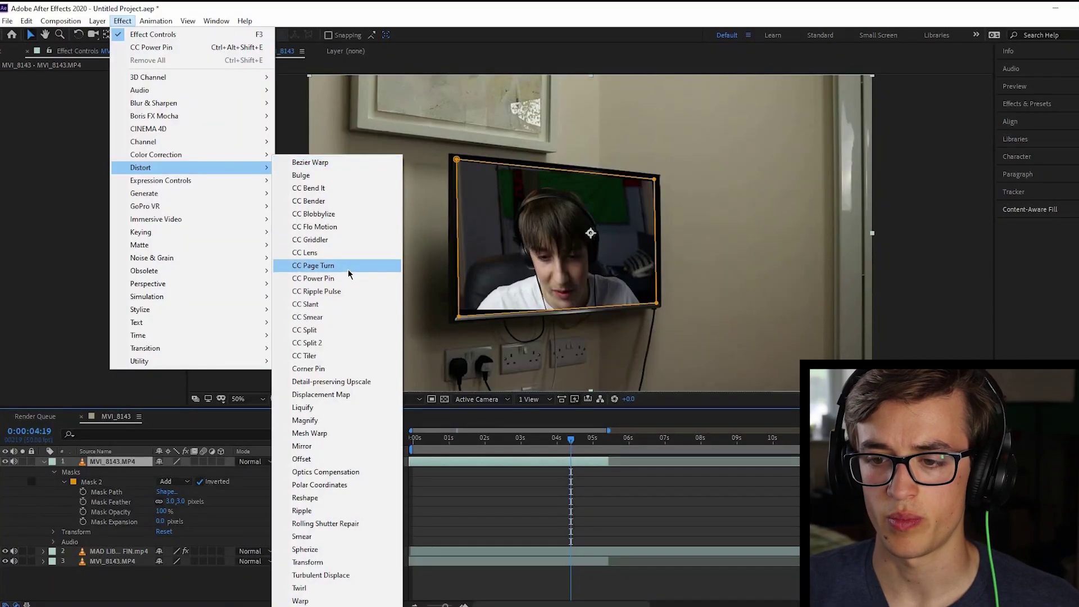
Apply the CC Power Pin effect to the masked MVI_8143.MP4 layer, and select the MAD LIBS footage layer.
left_click(337, 278)
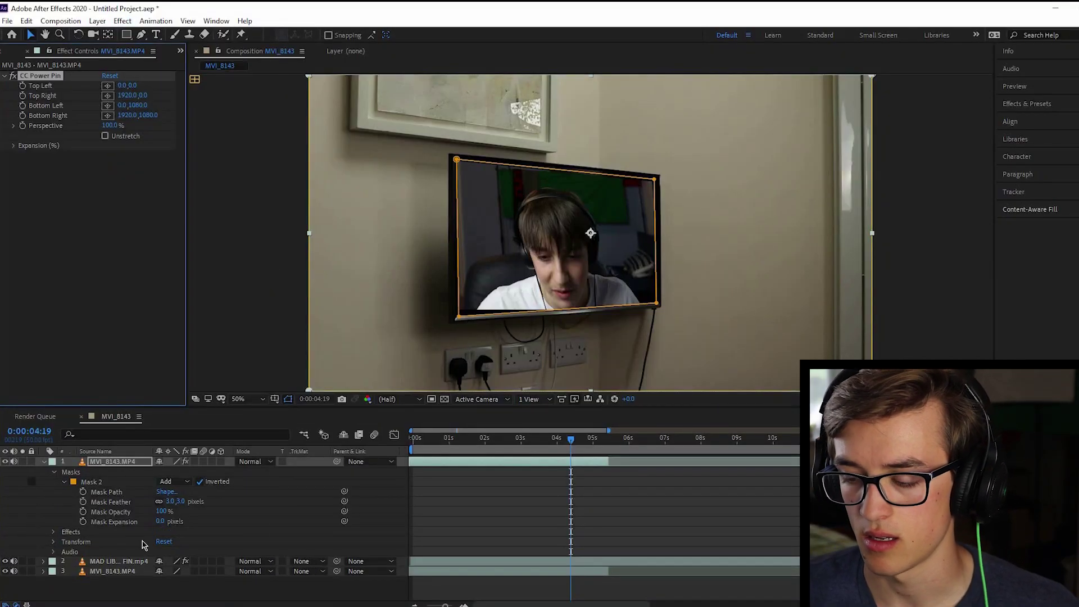
left_click(120, 562)
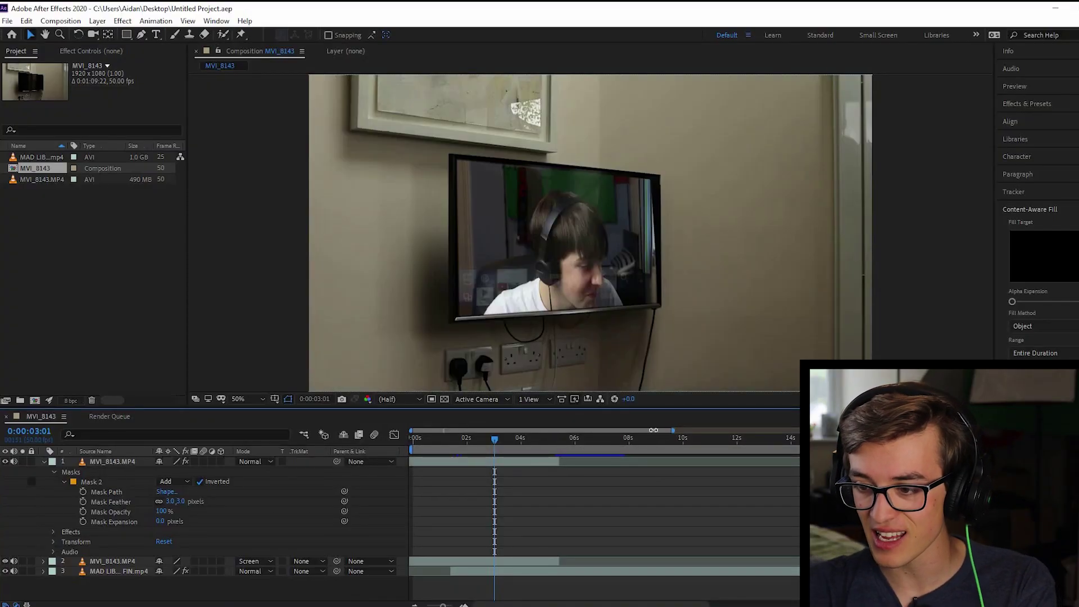
Add the MVI_8143 composition to the render queue.
key("ctrl+m")
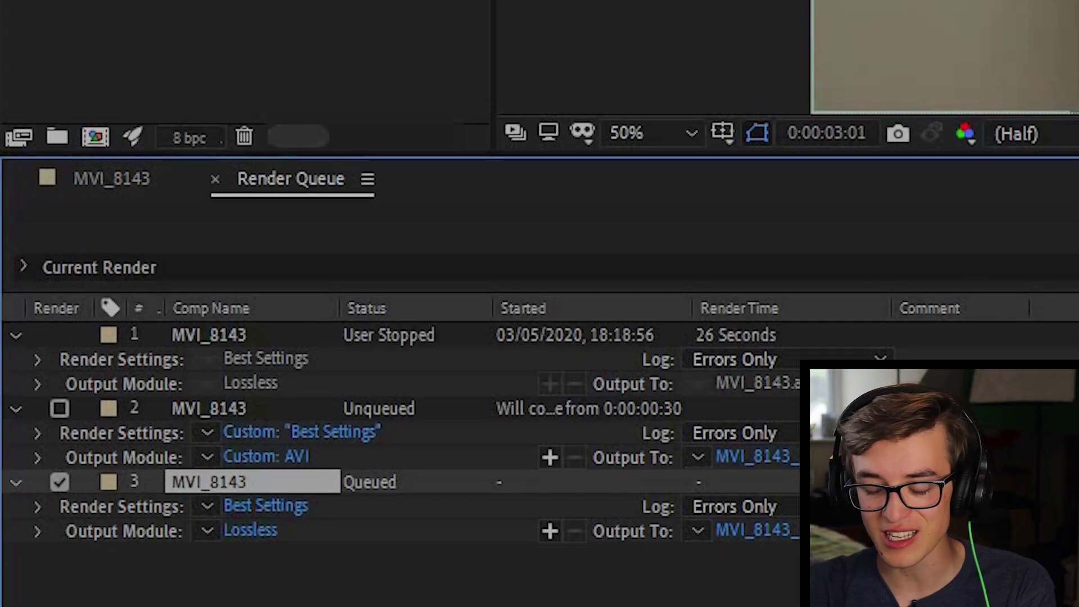
key("Return")
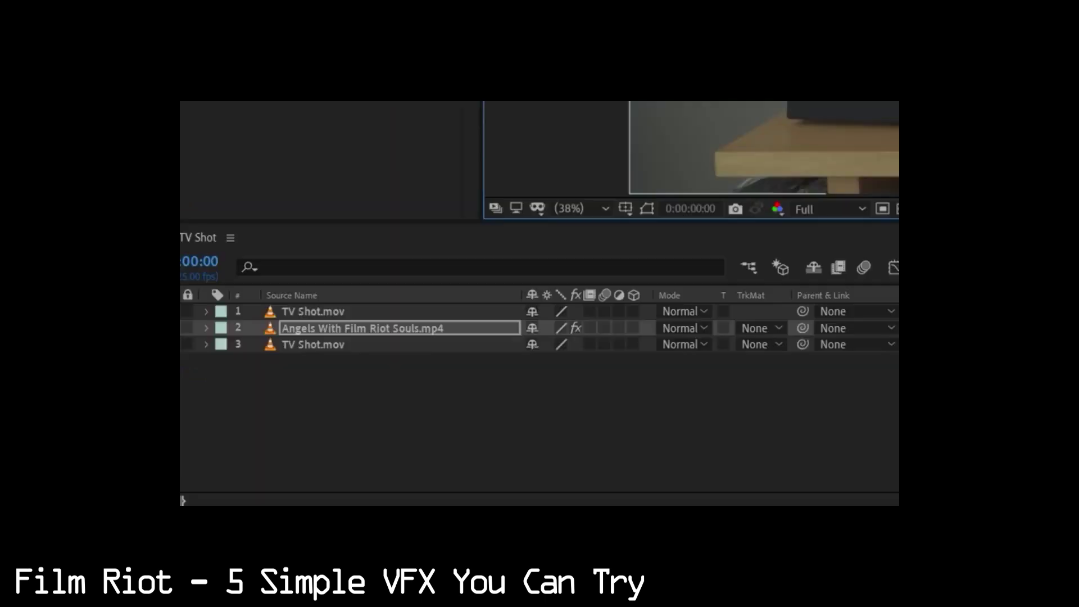
Move the lowest TV Shot.mov layer above Angels With Film Riot Souls.mp4 and open its blending mode choices.
left_click_drag(373, 345, 369, 328)
left_click(684, 328)
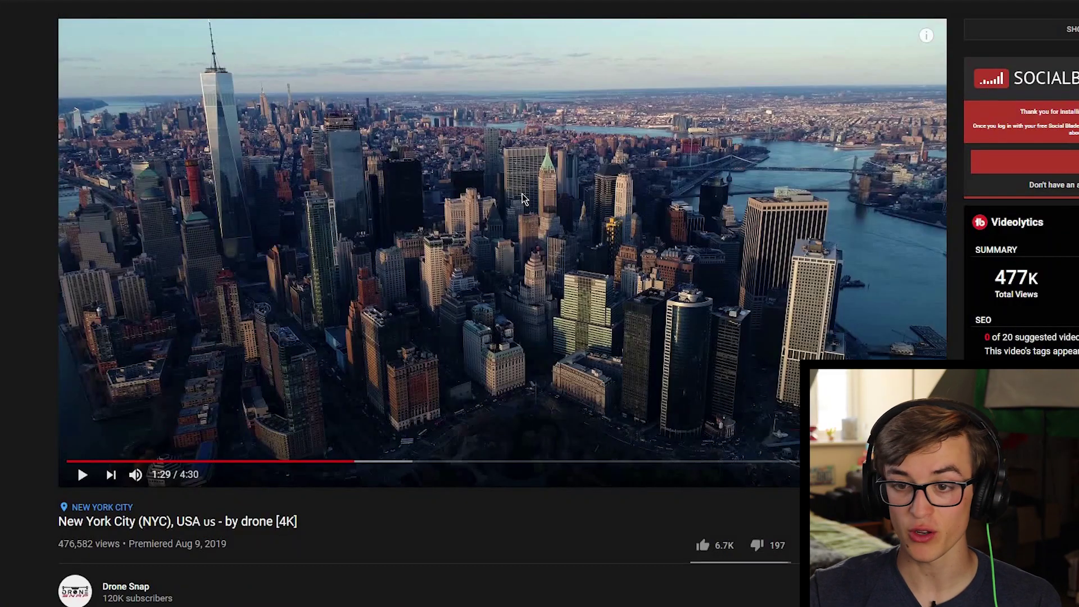
Switch to YouTube and toggle playback of the New York City drone video to preview the shot.
left_click(523, 199)
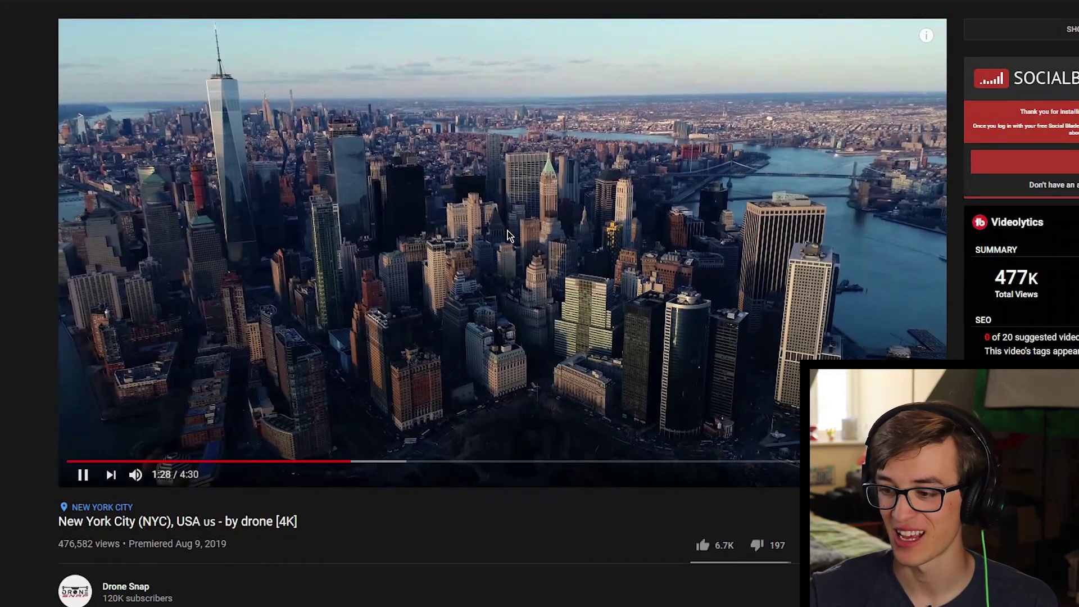
left_click(509, 236)
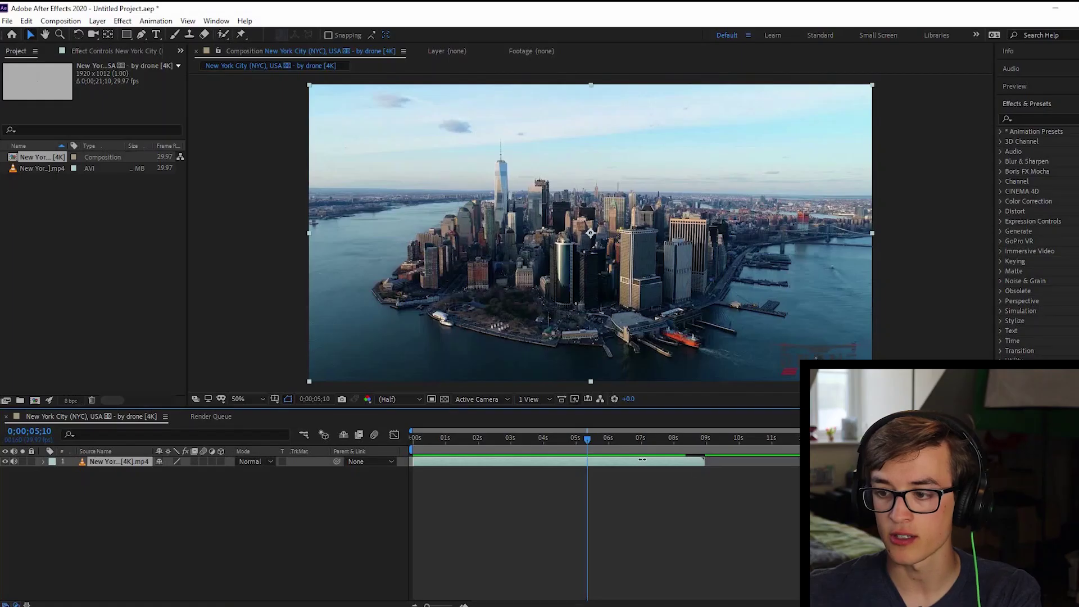
Trim the end of the New York City drone clip to 0;00;05;10 and run Track Camera on it.
key("alt+bracketright")
right_click(128, 461)
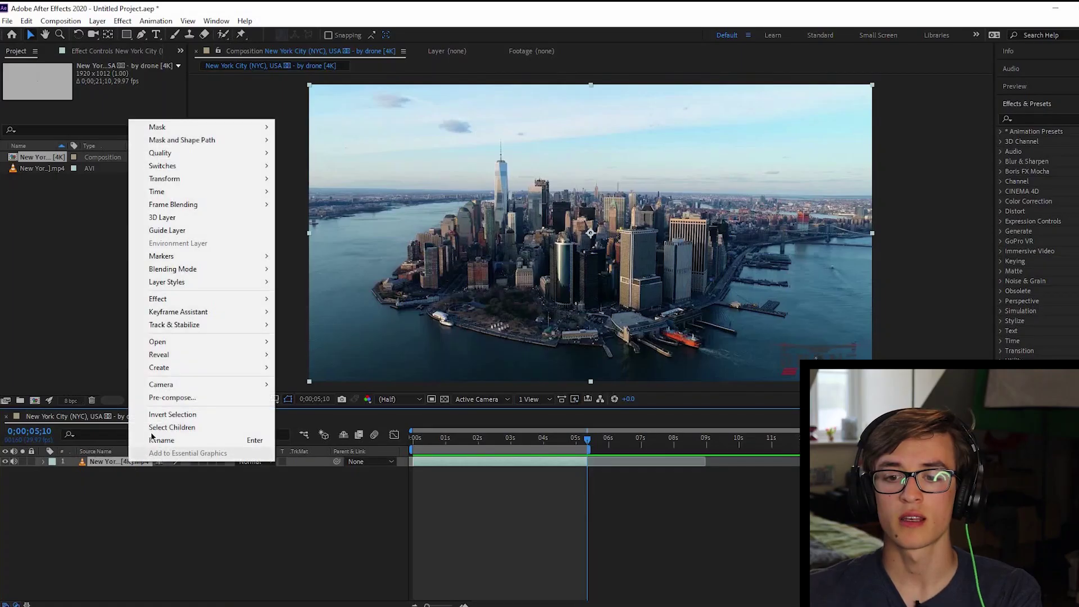
mouse_move(189, 328)
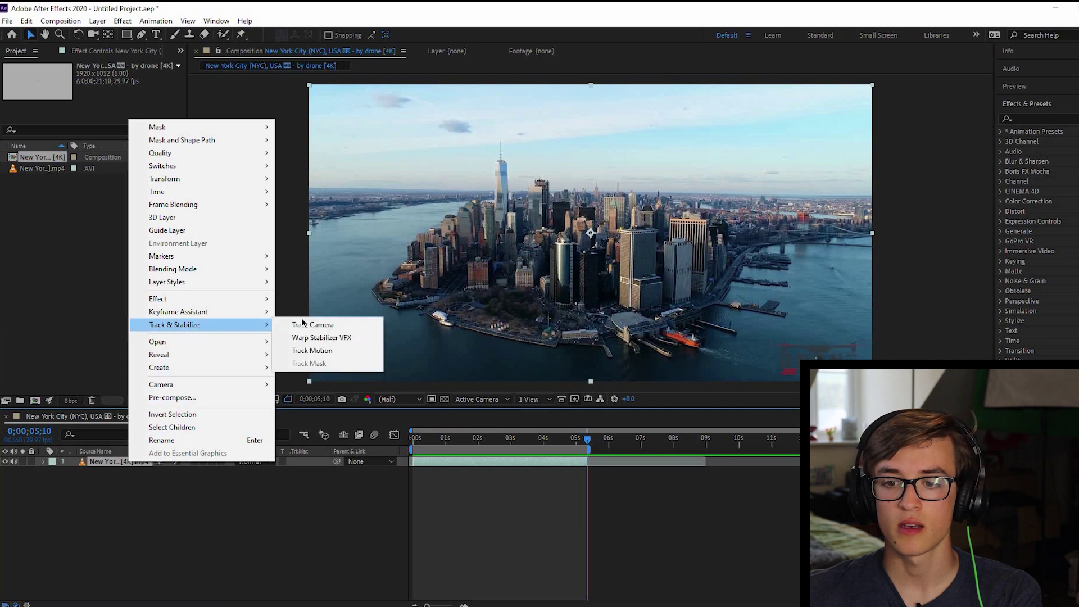
left_click(307, 324)
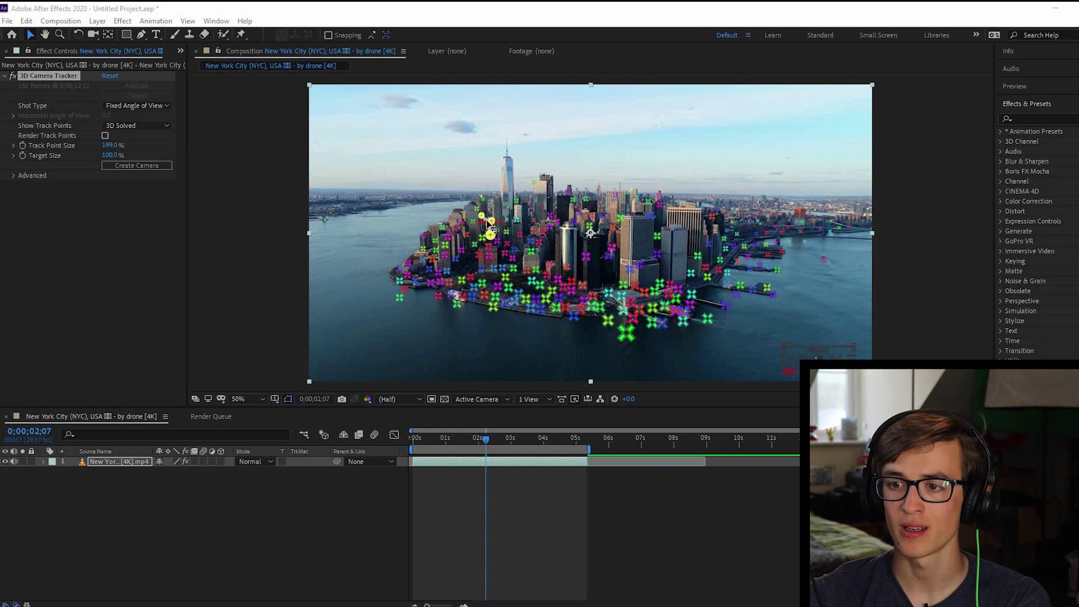
Create a null and camera from the selected track points on the buildings near the tall tower.
right_click(487, 220)
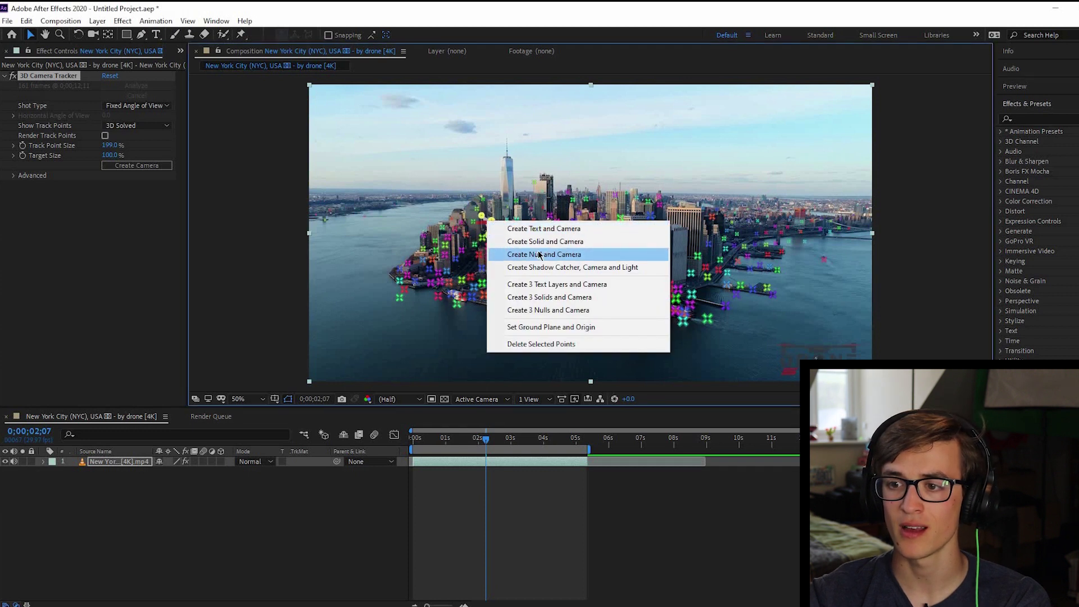
left_click(538, 255)
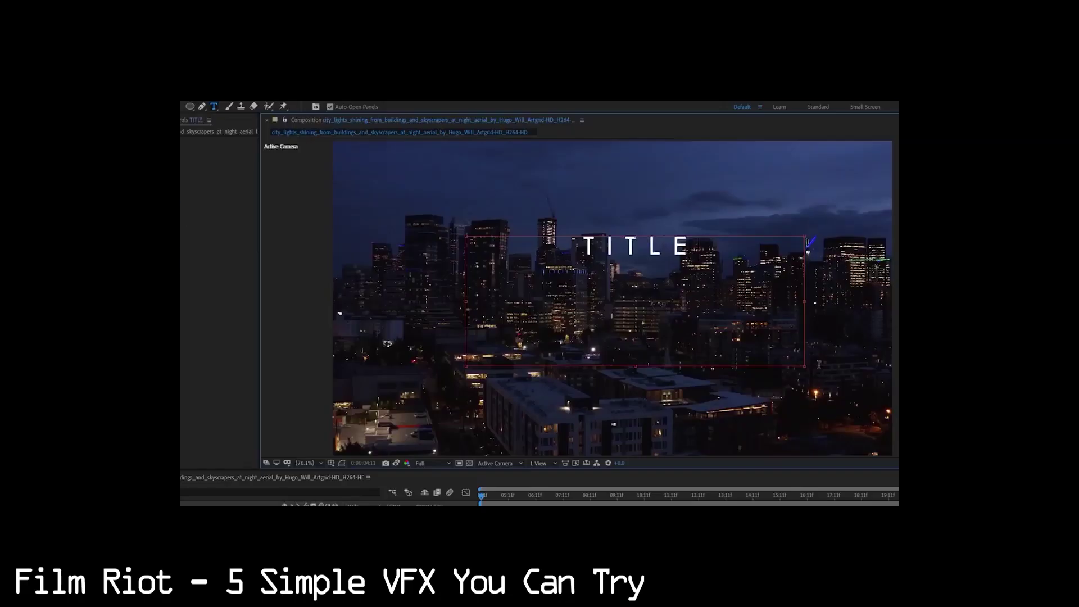
Reveal the Position property of Track Null 1 in the night city composition and select the TITLE layer.
left_click(518, 320)
key("p")
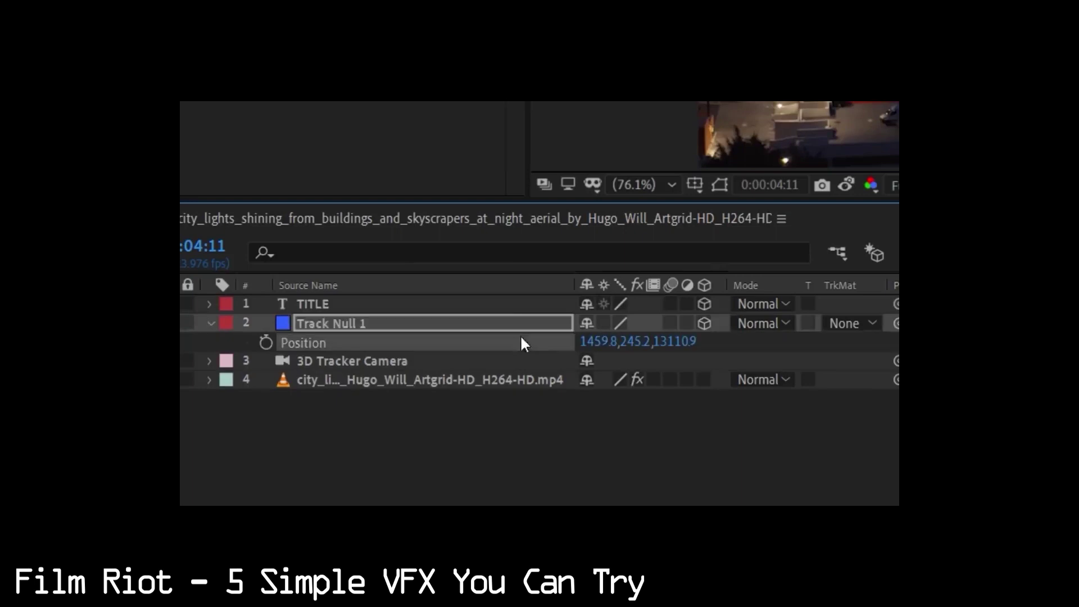
left_click(509, 305)
key("Return")
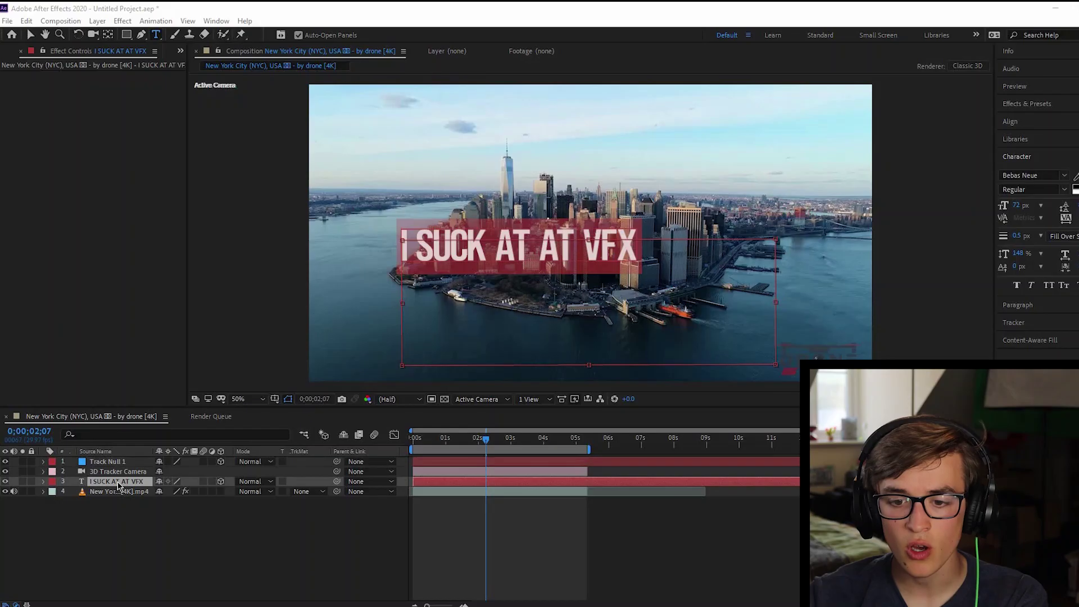
Select Track Null 1 in the New York City composition and expand its properties.
left_click(109, 465)
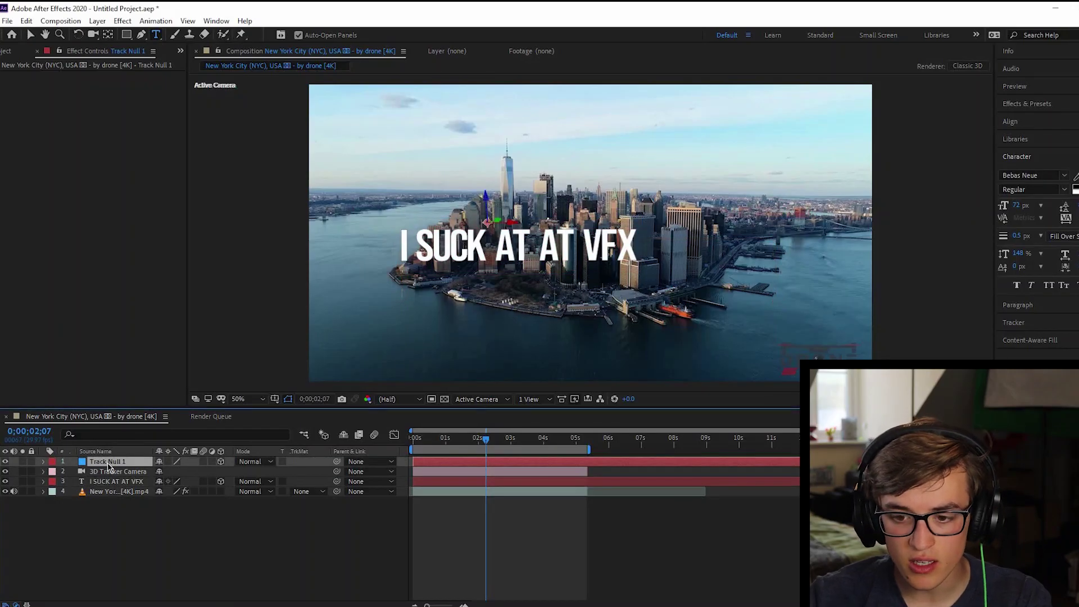
left_click(44, 462)
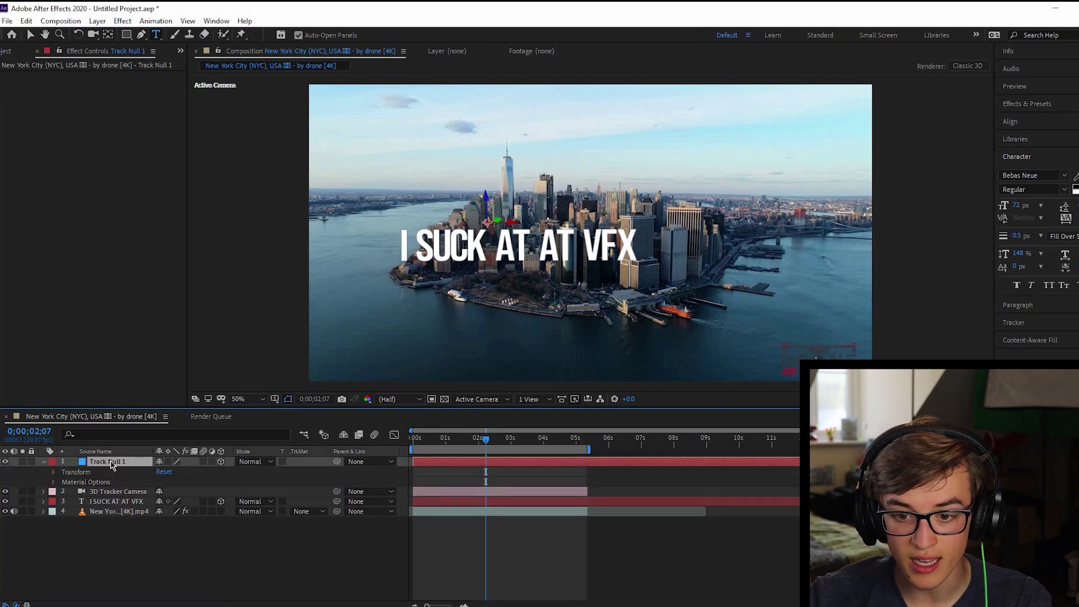
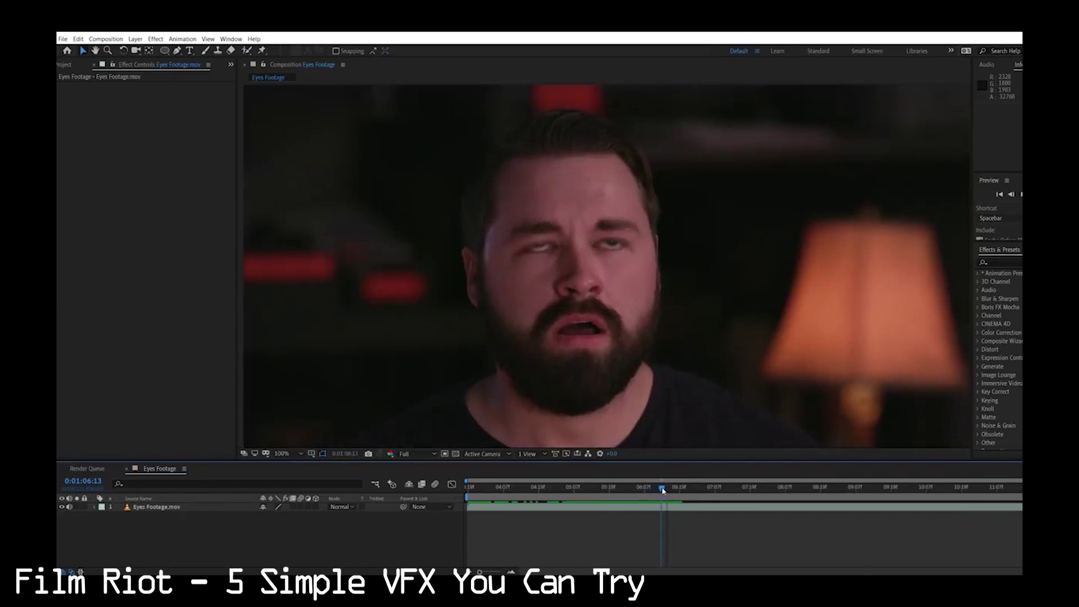
Go to about 0:01:06:14 in the Eyes Footage clip and get a close view of the eyes for tracking.
left_click(664, 491)
scroll(577, 288, "up", 2)
left_click_drag(578, 289, 623, 305)
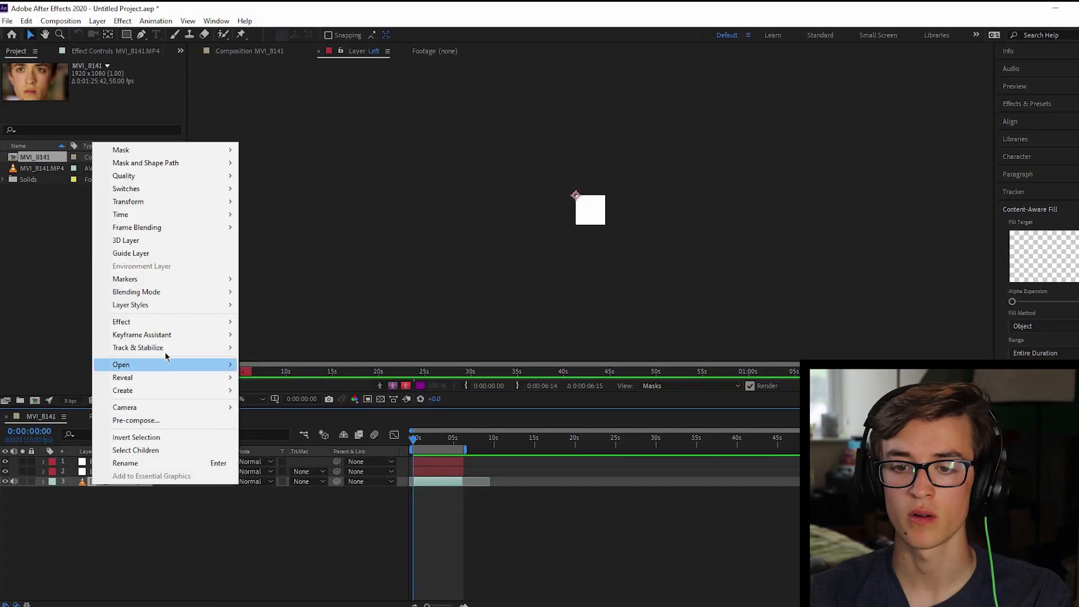
Run Track Motion on the face footage, position the track point for the first eye and analyze it forward.
mouse_move(206, 349)
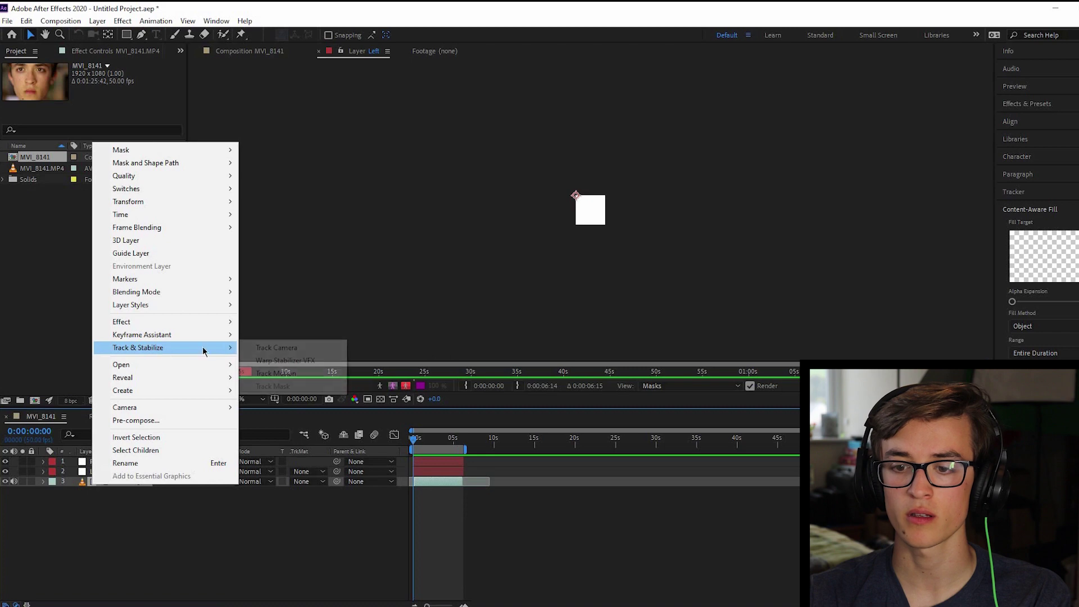
left_click(282, 373)
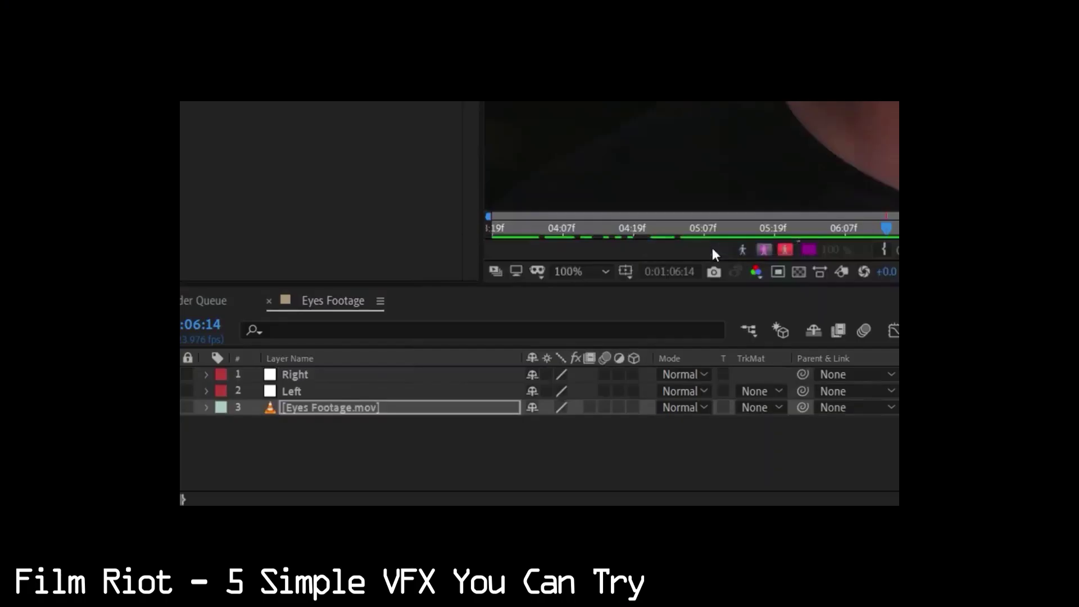
left_click_drag(414, 301, 414, 289)
left_click(864, 221)
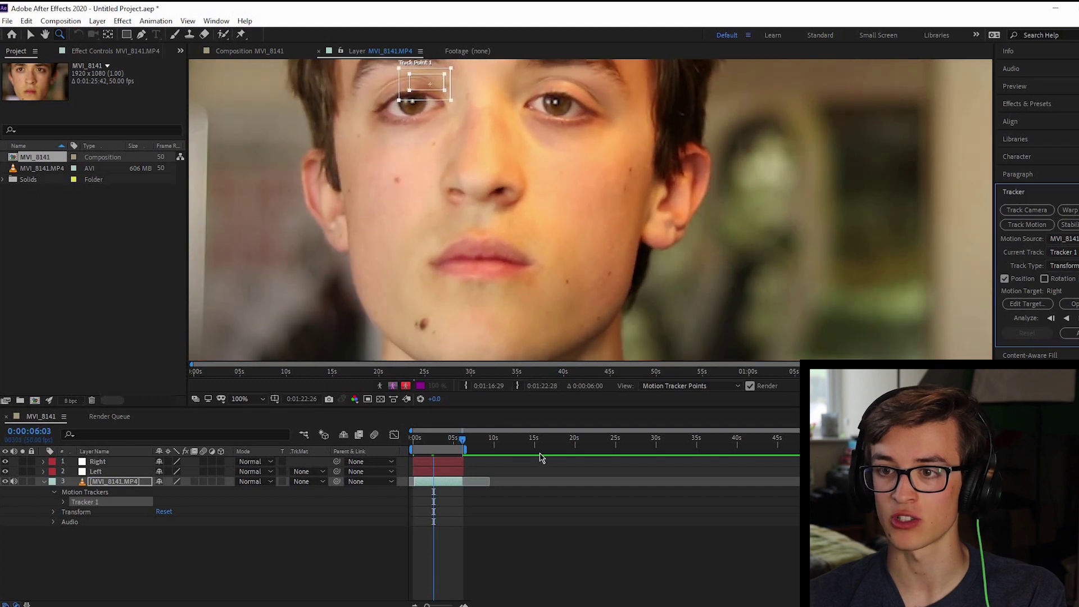
Add a second motion tracker, place its track point at the inner corner of the other eye and analyze it forward.
right_click(128, 482)
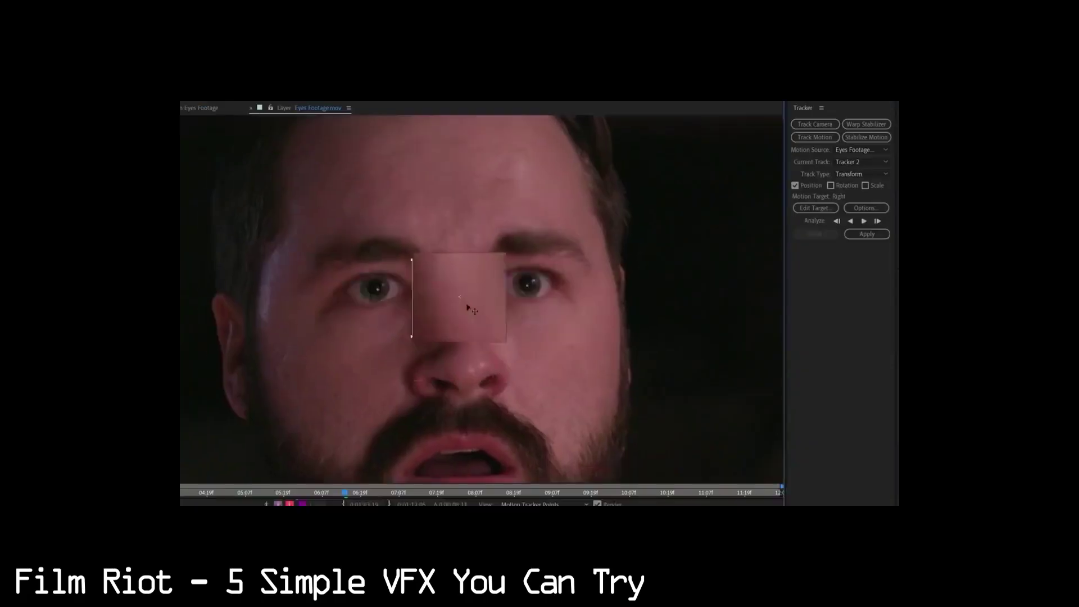
left_click_drag(469, 309, 492, 278)
left_click(865, 221)
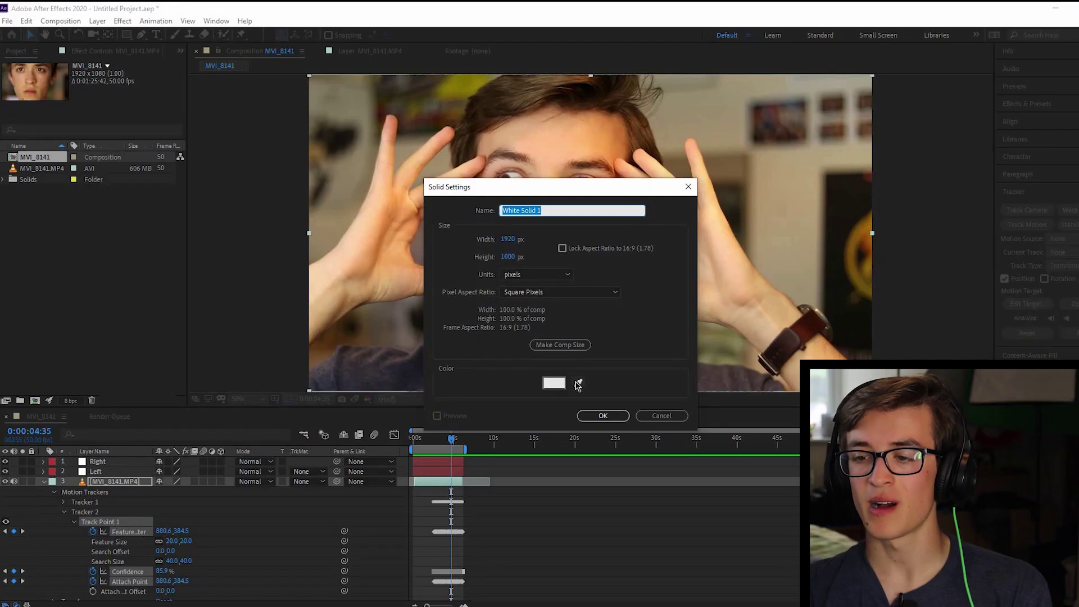
Choose black as the color of the new 1920 x 1080 px solid in the MVI_8141 composition.
left_click(578, 384)
left_click(561, 388)
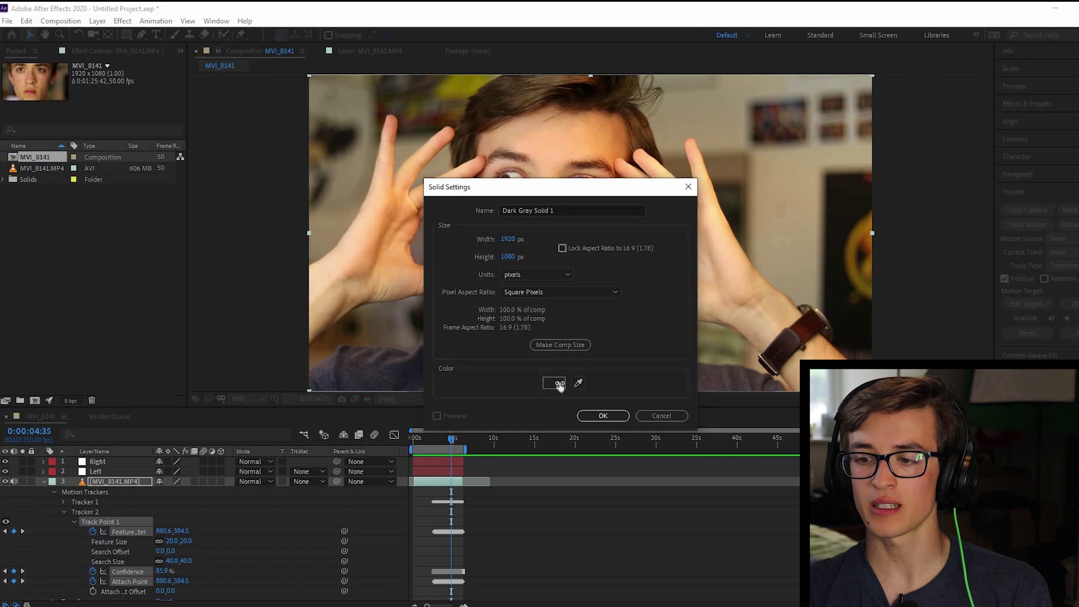
left_click(560, 386)
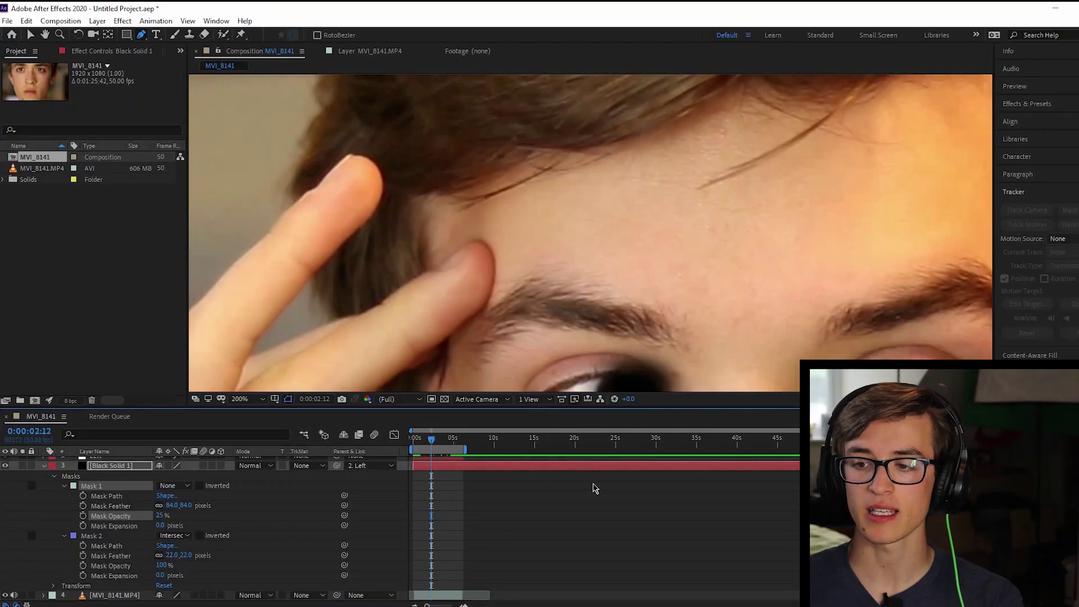
Set the Mask 1 feather of Black Solid 1 to 6 pixels and scrub through the blackened-eye shot.
key("space")
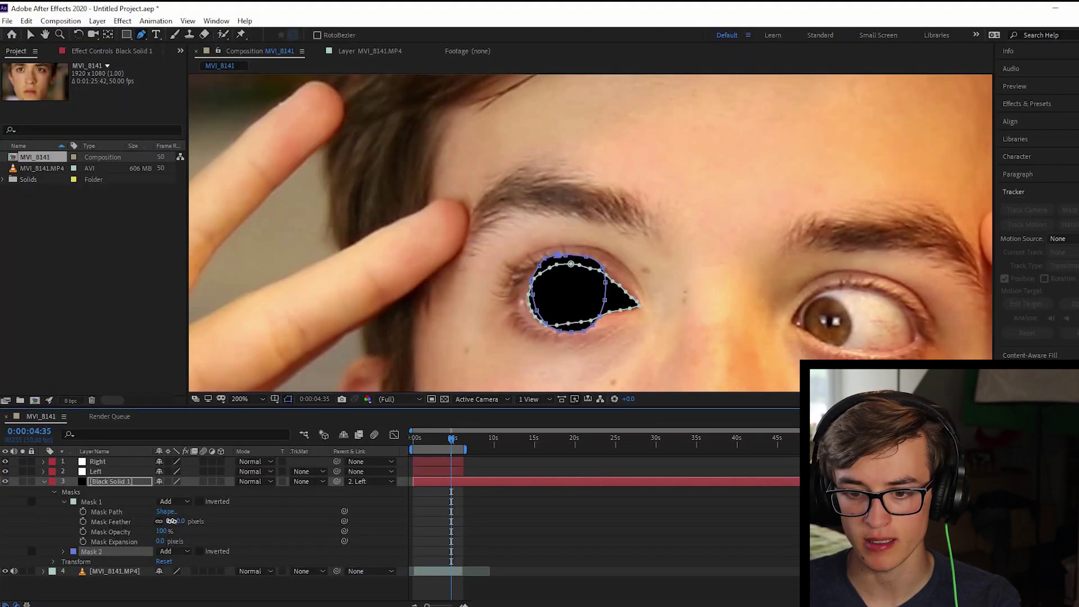
left_click_drag(175, 521, 183, 521)
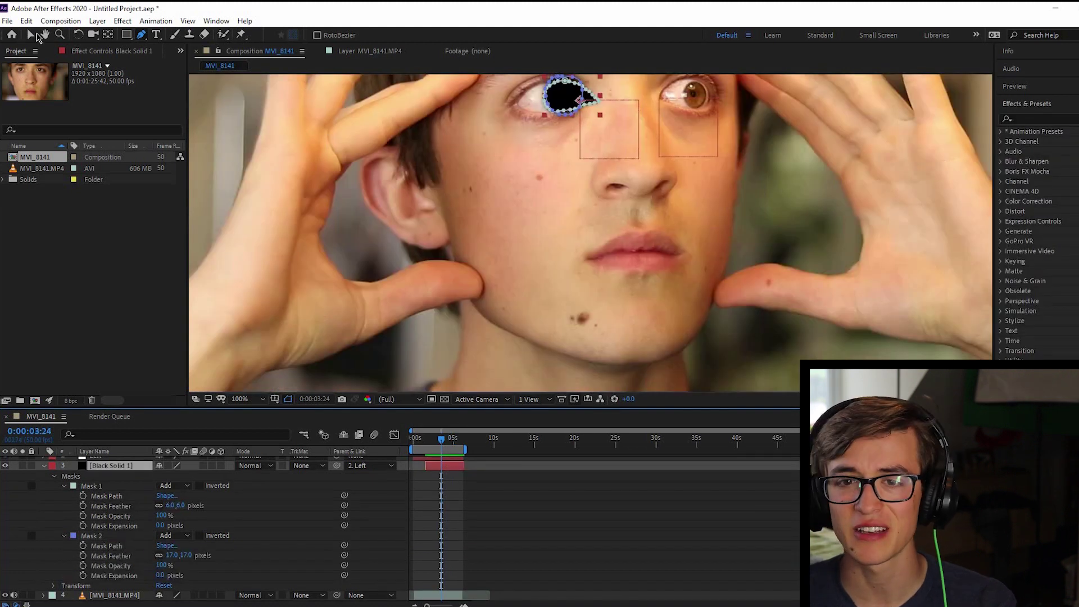
left_click(31, 35)
left_click_drag(416, 442, 432, 442)
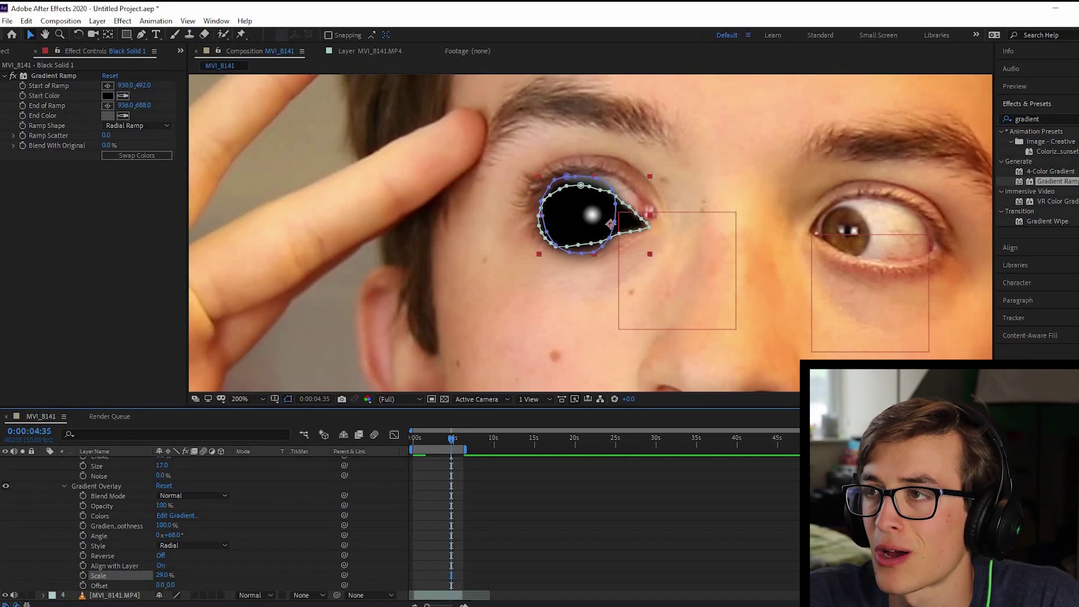
Reduce the Gradient Overlay scale on the eye solid to shrink its white highlight, and scrub the layer.
left_click_drag(146, 575, 146, 576)
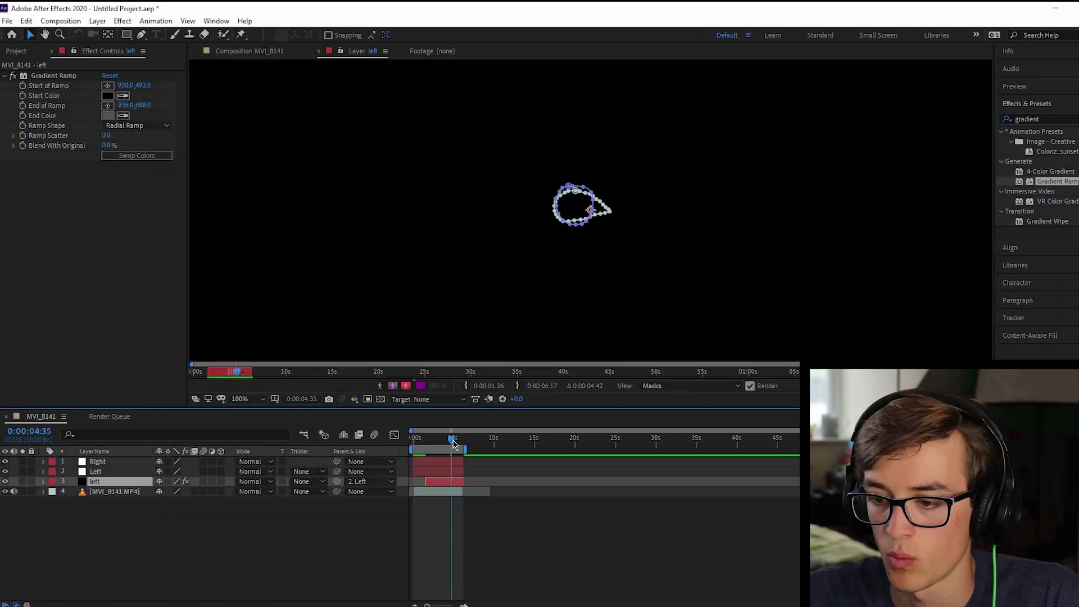
left_click(447, 439)
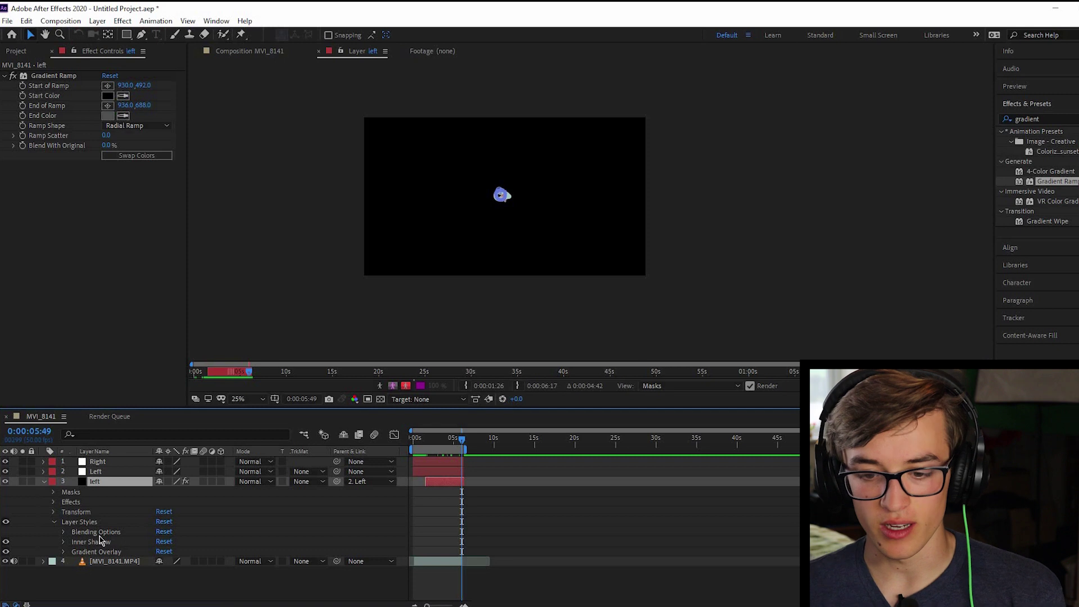
Toggle the visibility of the left layer and return to the MVI_8141 composition view.
key("period")
left_click(52, 482)
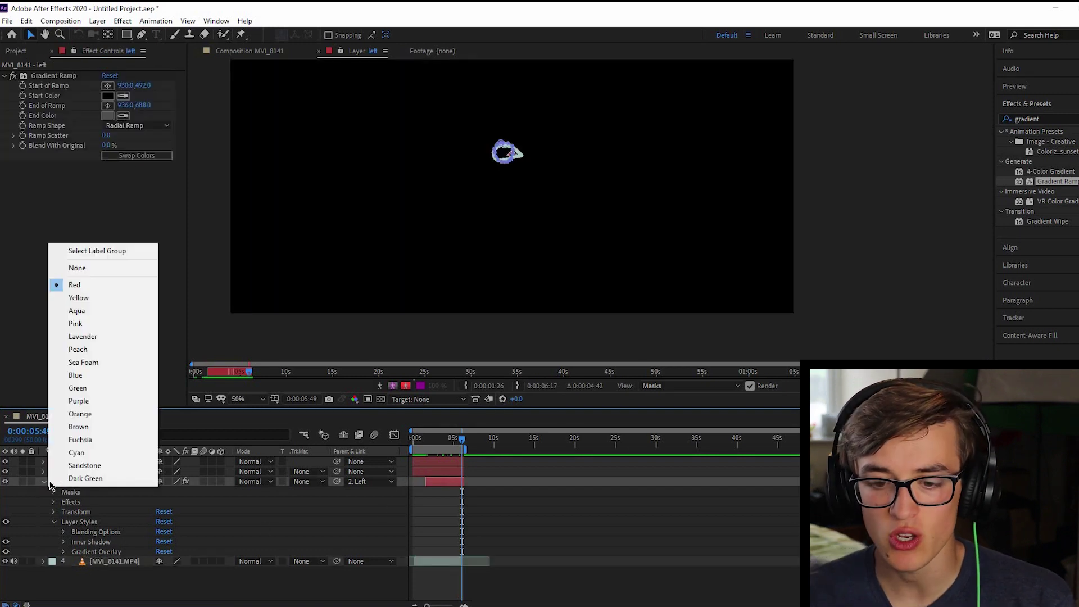
left_click(8, 487)
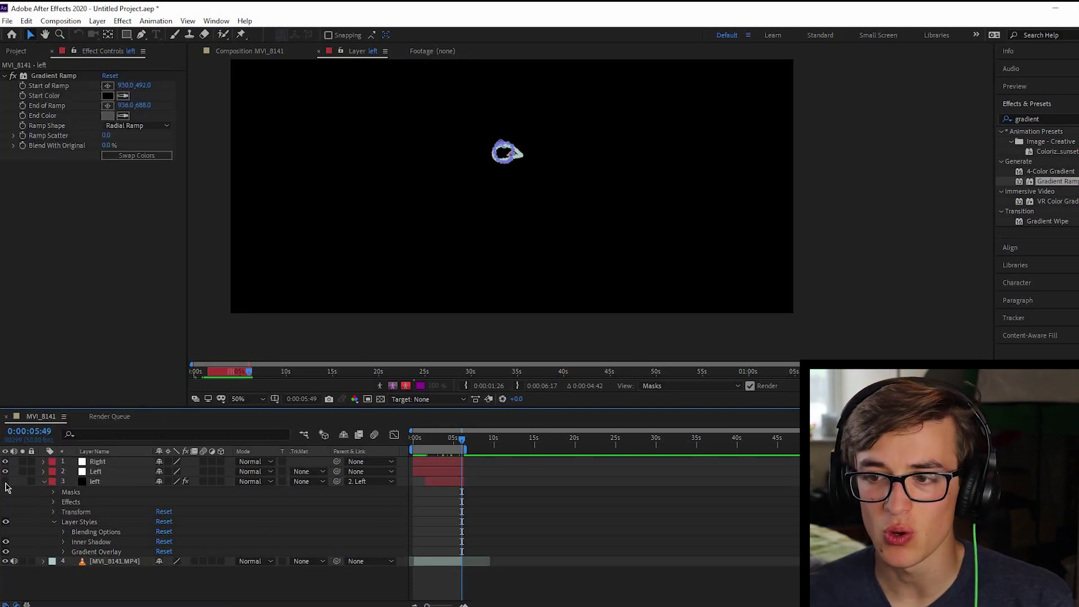
left_click(6, 486)
left_click(260, 52)
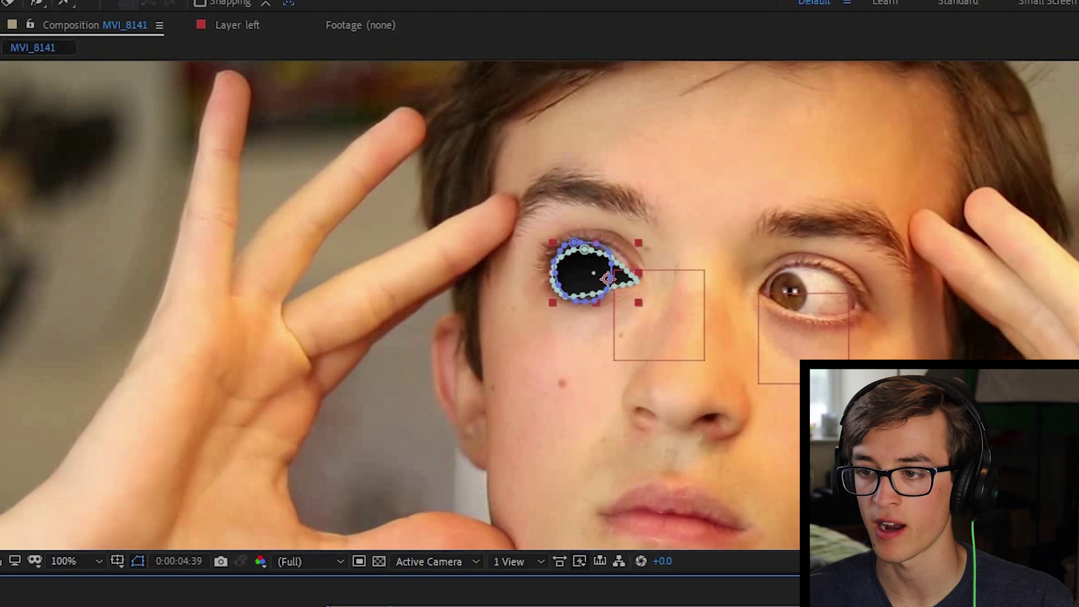
Examine the black eye against the full frame at 0:00:04:42.
left_click(386, 417)
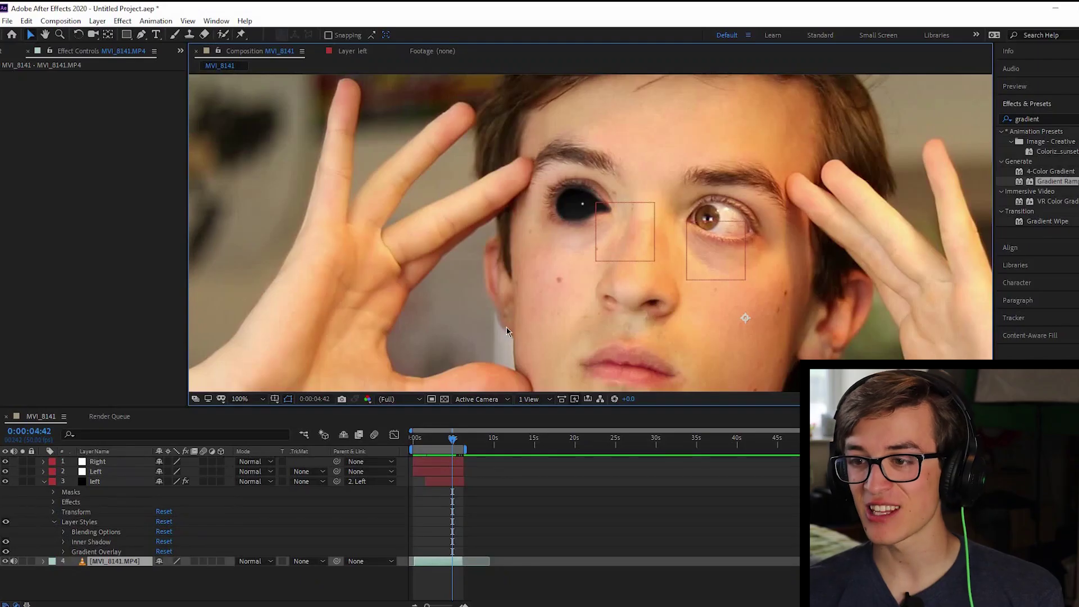
scroll(501, 466, "down", 8)
scroll(543, 333, "up", 3)
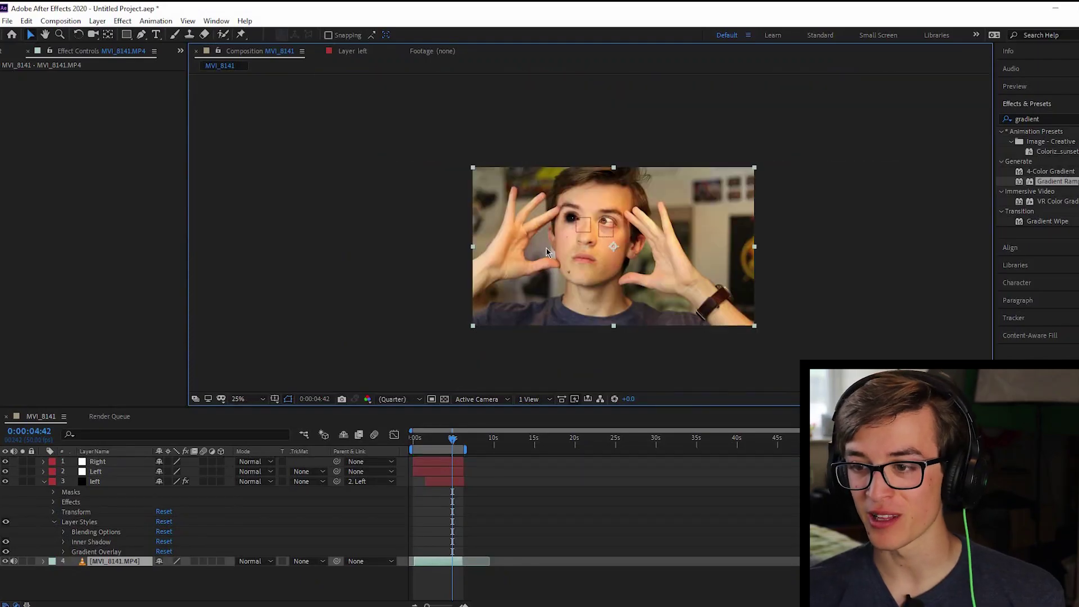
scroll(548, 253, "up", 4)
scroll(601, 237, "down", 2)
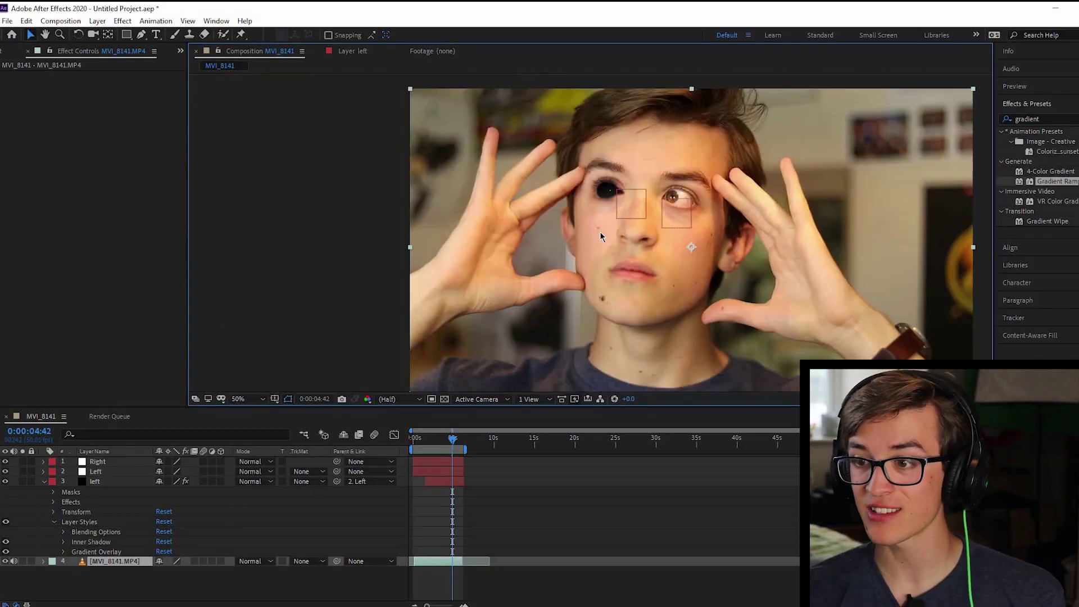
Duplicate the left layer for the other eye, reshape Mask 1 around that eye and preview the result.
left_click(96, 485)
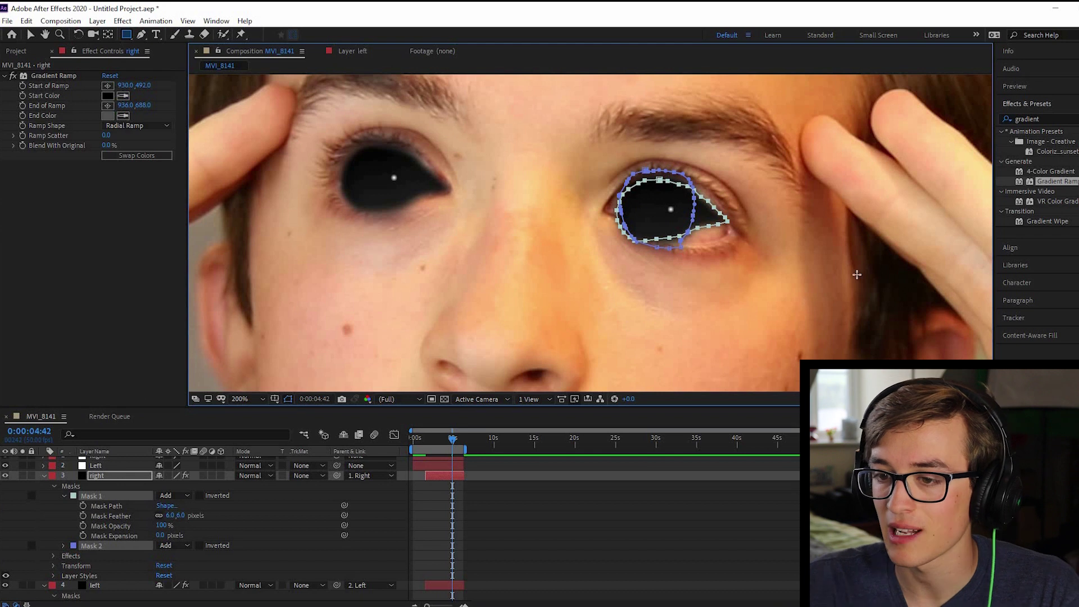
left_click(29, 36)
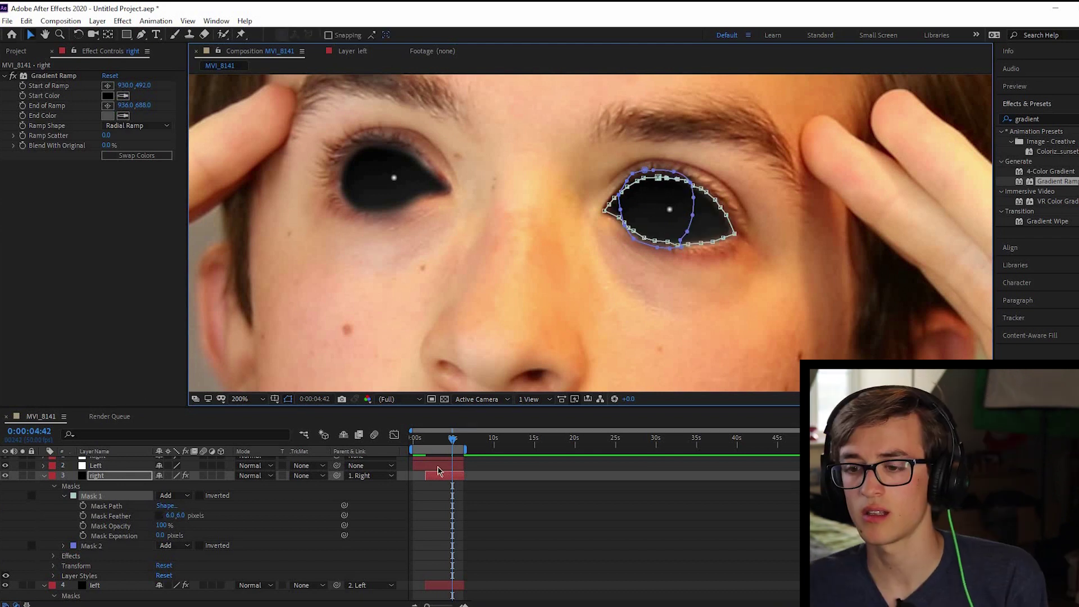
left_click_drag(452, 444, 447, 445)
key("space")
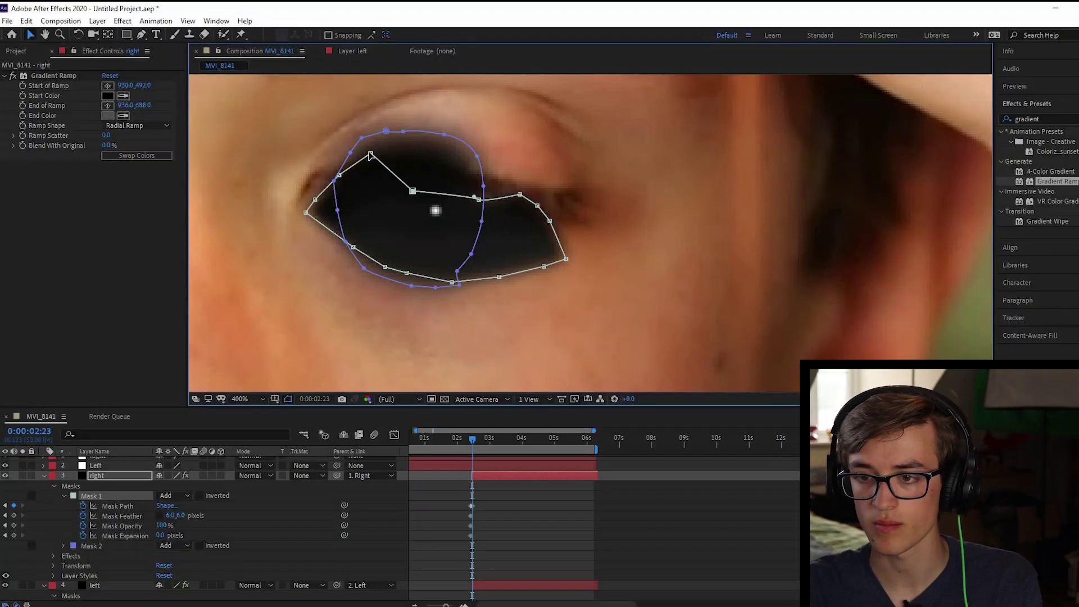
Reshape Mask 1 of the right layer around the narrowed eye from 0:00:02:23 and advance a few frames.
left_click_drag(287, 94, 281, 170)
left_click_drag(480, 403, 436, 296)
key("Page_Down")
key("Page_Down")
key("Page_Down")
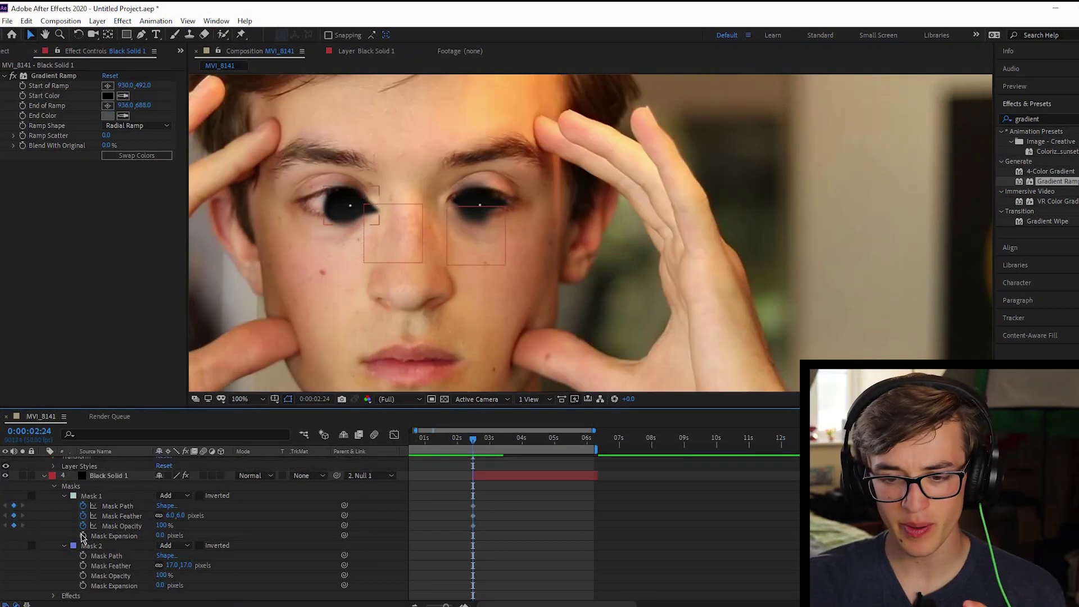
Enable keyframing for the Mask Expansion of Mask 1 on Black Solid 1 and undo the latest Mask Path changes.
left_click(83, 536)
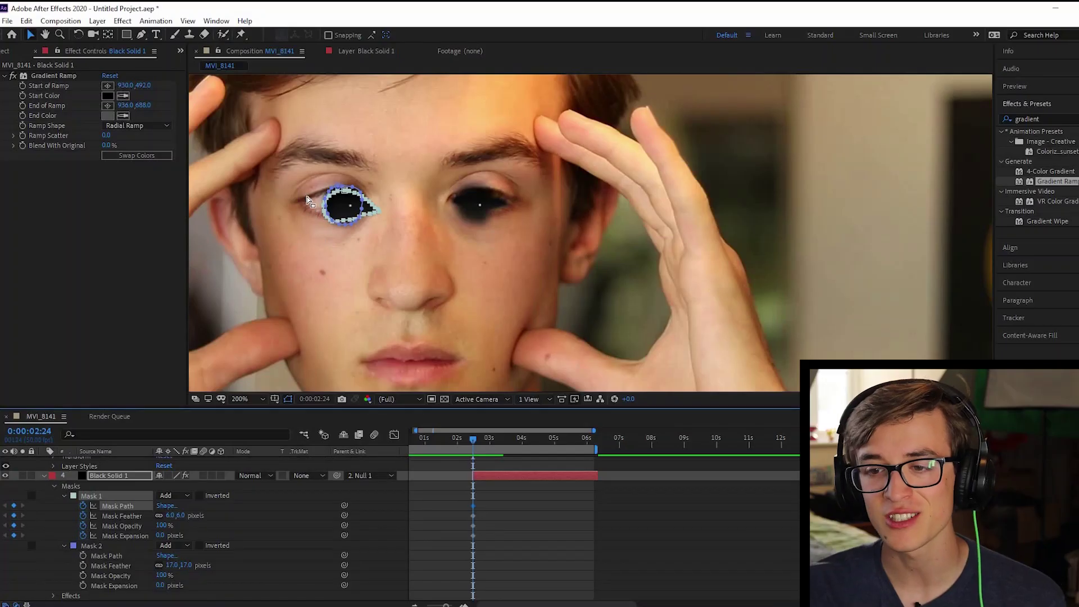
scroll(450, 196, "up", 2)
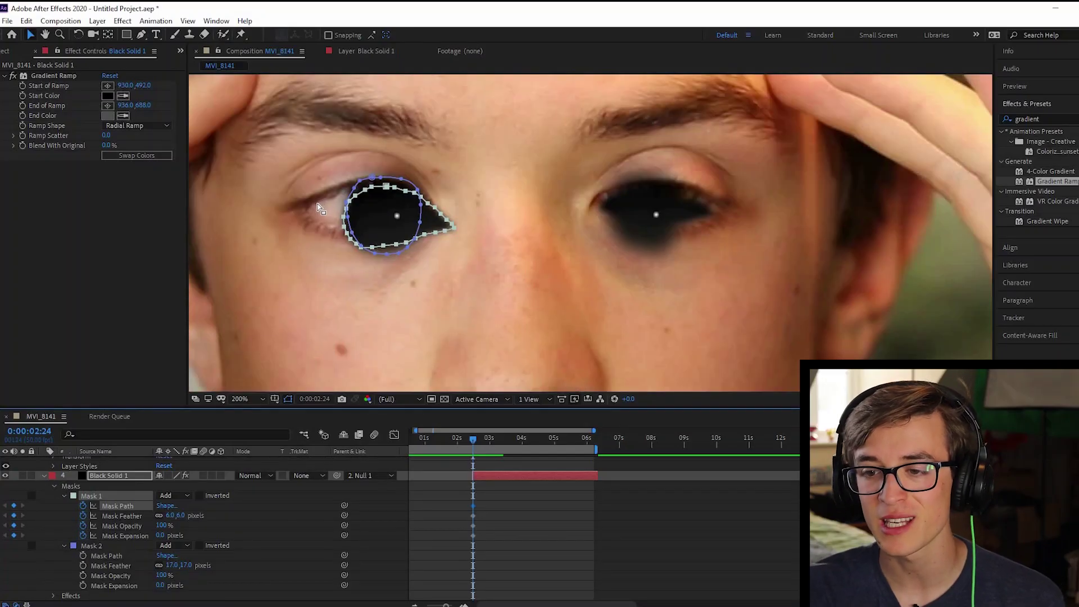
key("ctrl+z")
key("ctrl+z")
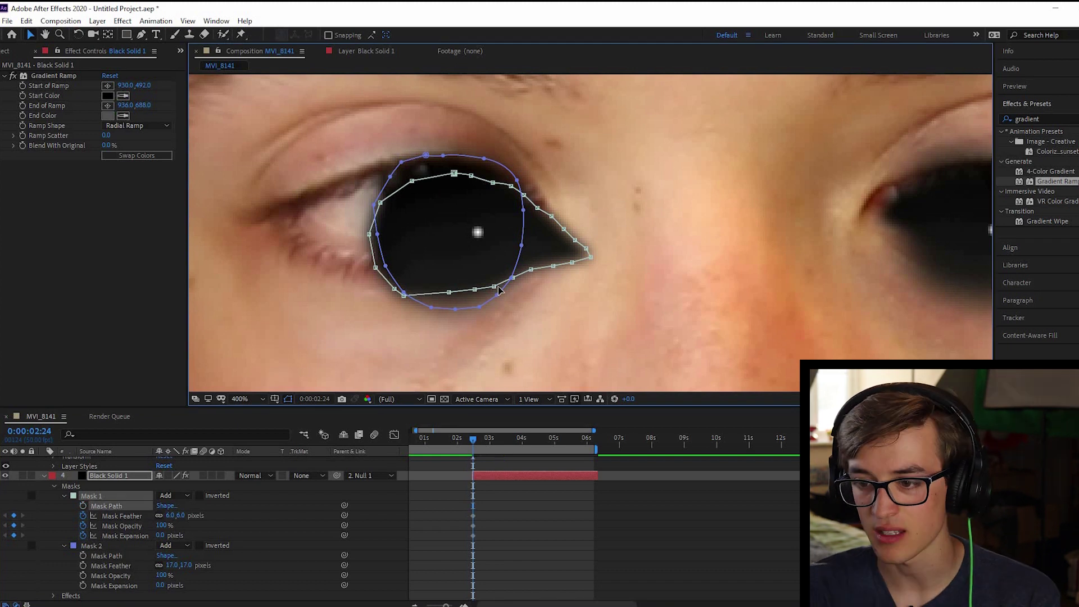
Stretch Mask 1 of Black Solid 1 to the eye's outer corner and enable Mask Path keyframing at 0:00:02:24.
key("Page_Down")
key("Page_Down")
key("Page_Down")
left_click_drag(590, 257, 282, 217)
left_click(83, 505)
Pull the outer points of Mask 1 down to the lower eyelid at 0:00:02:28 to keyframe the opening eye.
left_click(477, 440)
left_click_drag(350, 202, 311, 274)
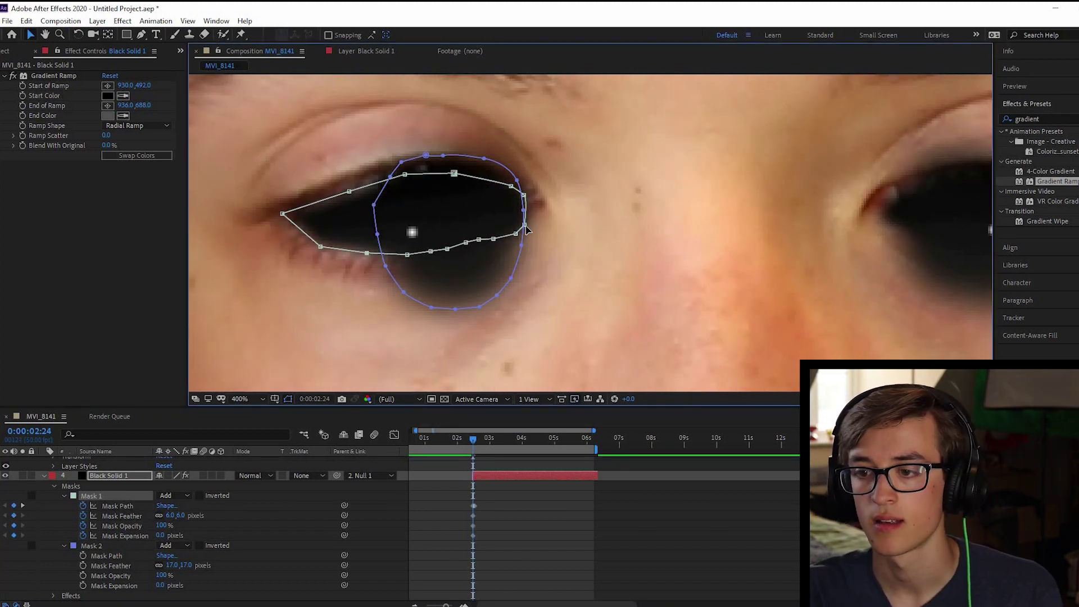
left_click(475, 440)
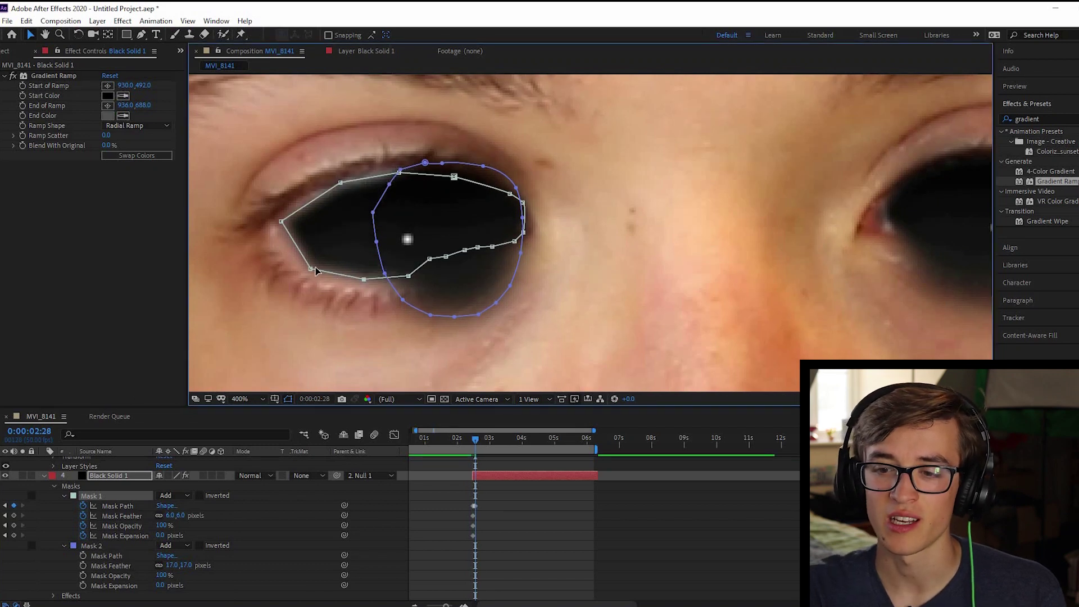
left_click_drag(309, 267, 305, 267)
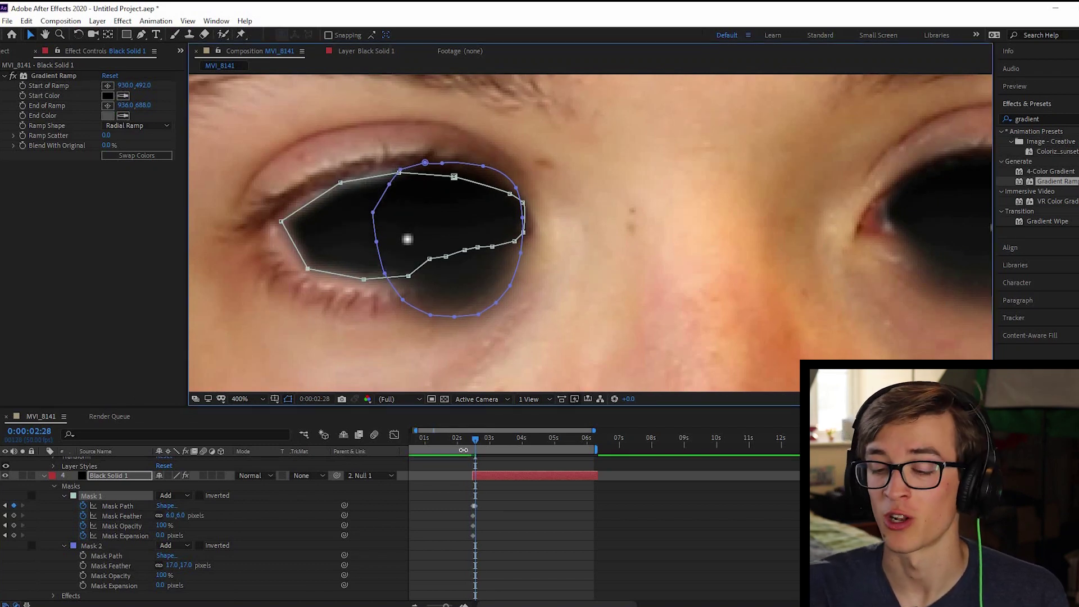
Adjust the Mask 1 path of Black Solid 1 at successive times up to 0:00:03:42 to follow the eye.
left_click(483, 440)
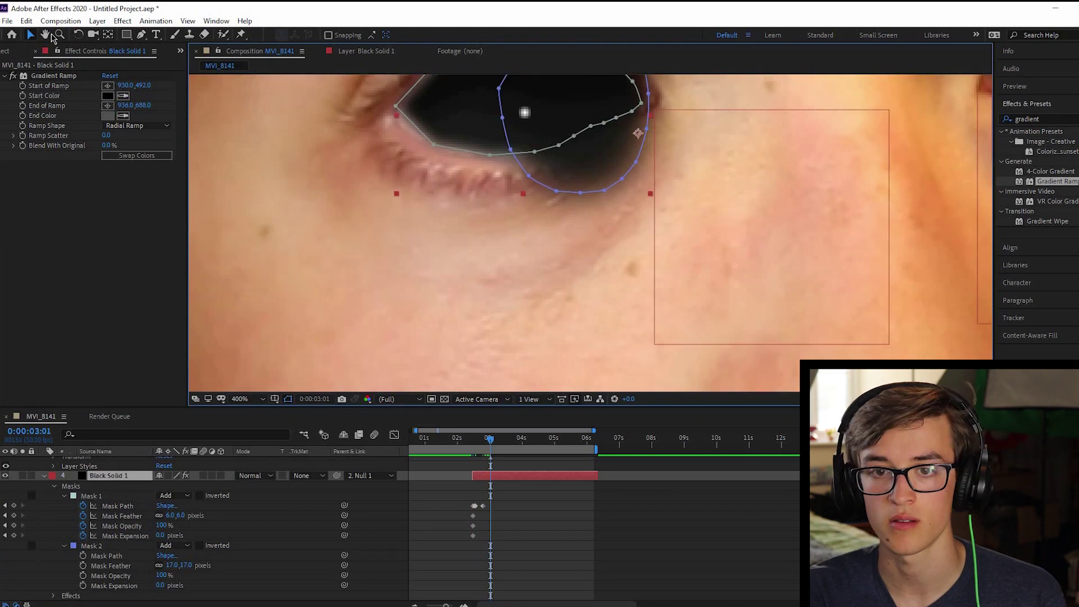
left_click(492, 442)
left_click(503, 442)
left_click_drag(411, 254, 410, 253)
left_click(518, 441)
left_click_drag(355, 276, 352, 274)
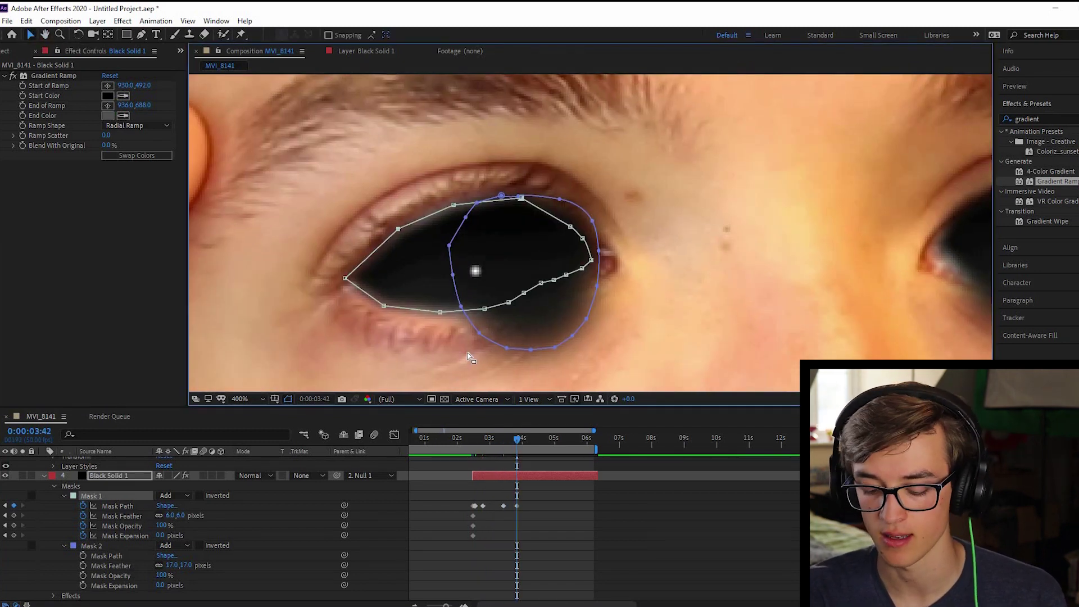
Continue keyframing the Mask 1 path around the moving eye, reshaping it at several times up to 0:00:04:45.
left_click(527, 441)
left_click_drag(492, 261, 491, 264)
left_click(534, 442)
left_click_drag(337, 293, 330, 304)
left_click_drag(428, 267, 424, 273)
left_click(551, 442)
left_click_drag(506, 264, 506, 272)
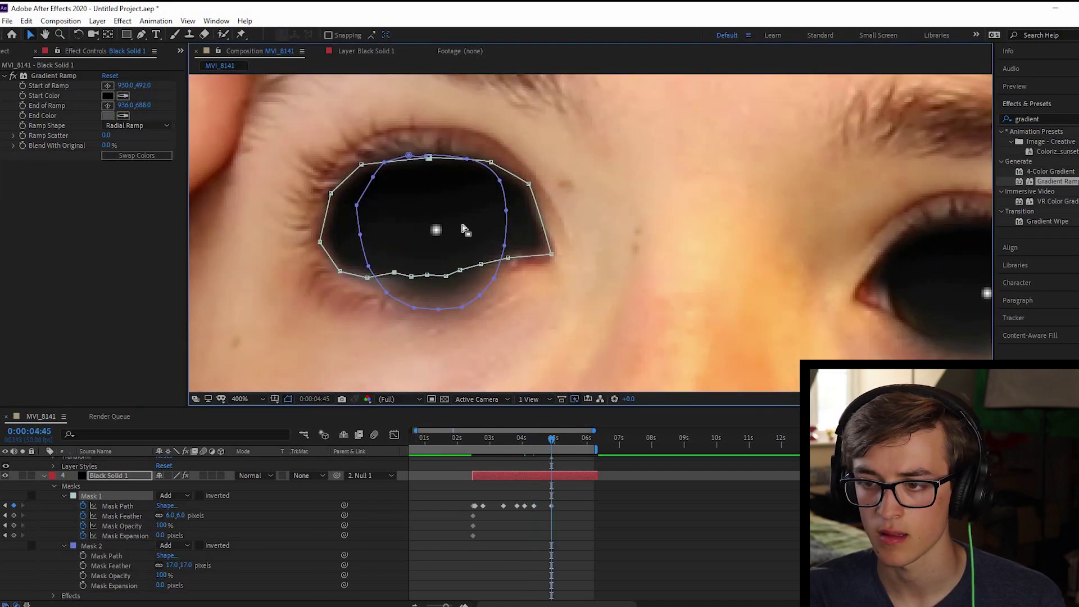
Reshape Mask 1 of Black Solid 1 at 0:00:05:05, pulling its outer points over the exposed white of the eye.
left_click(559, 442)
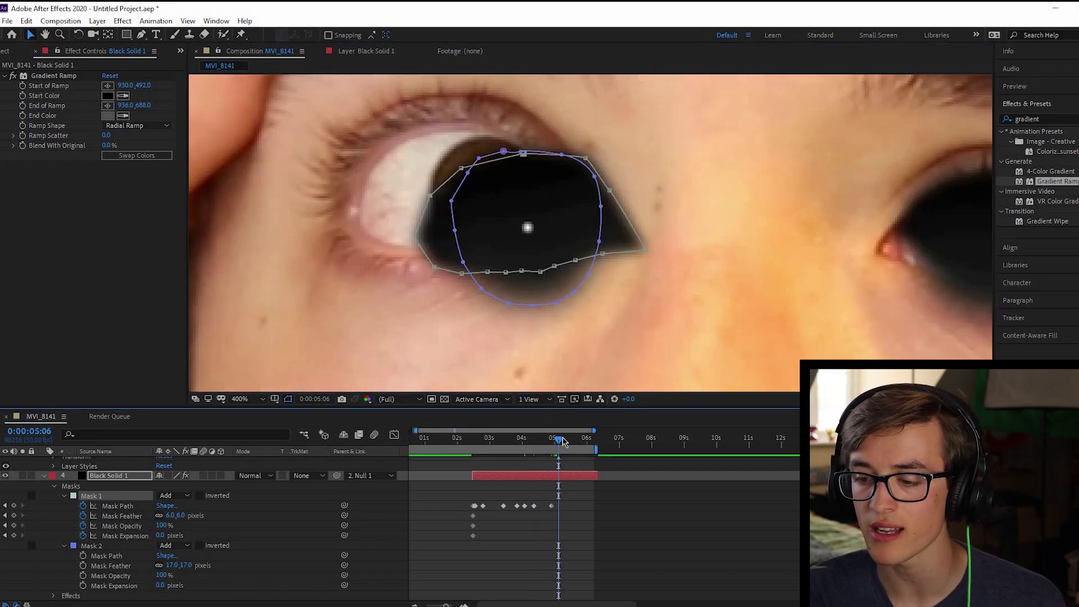
key("Page_Up")
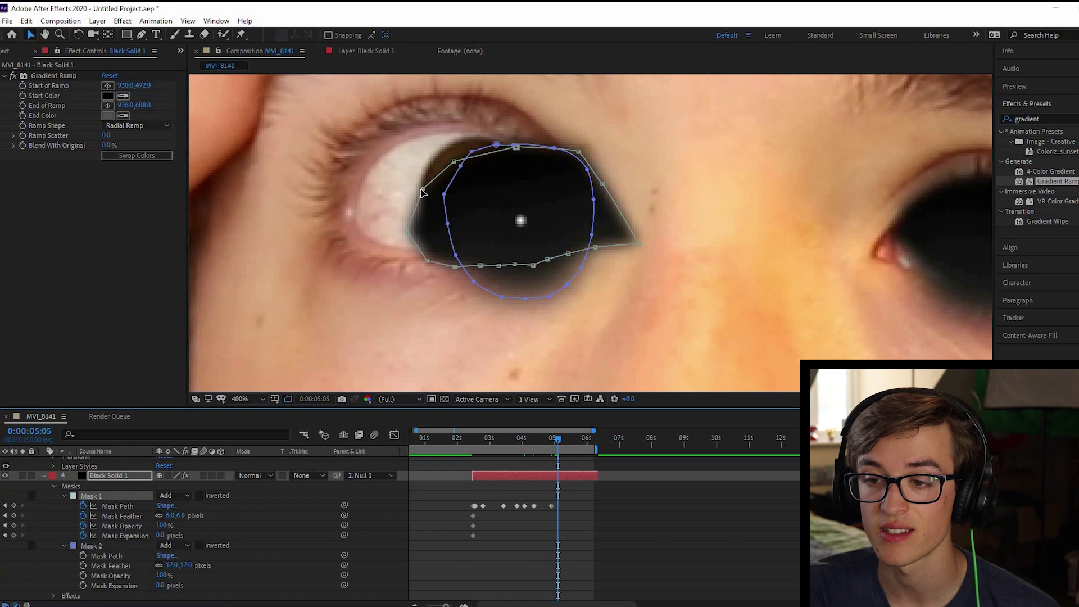
left_click_drag(425, 189, 395, 159)
left_click_drag(408, 232, 361, 192)
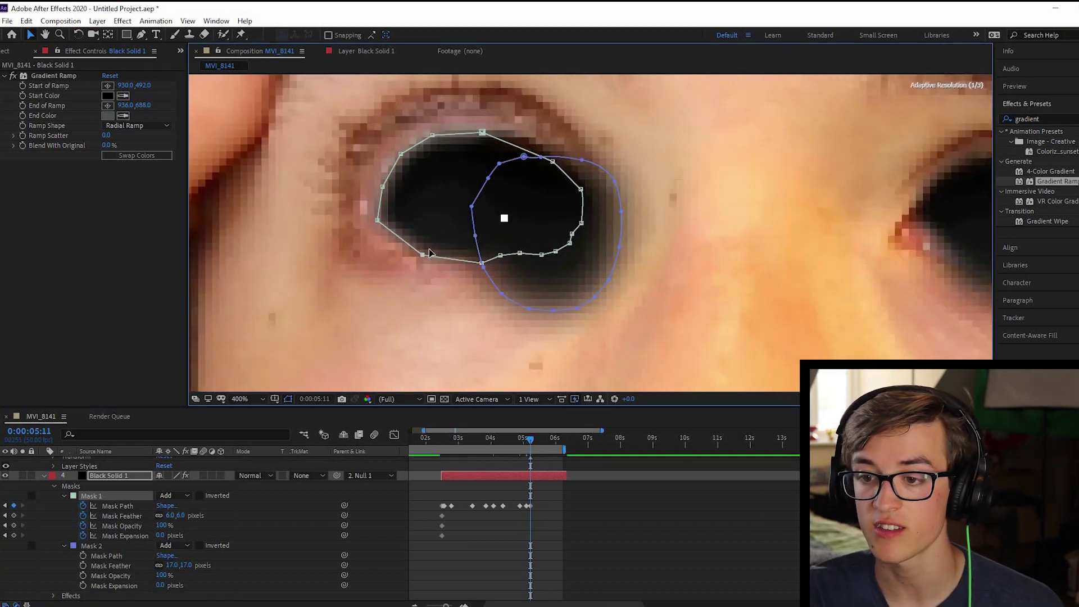
Keyframe the Mask 1 path at 0:00:05:11 and 0:00:05:43, fitting its lower and inner-corner points to the narrowing eye.
left_click_drag(500, 256, 541, 243)
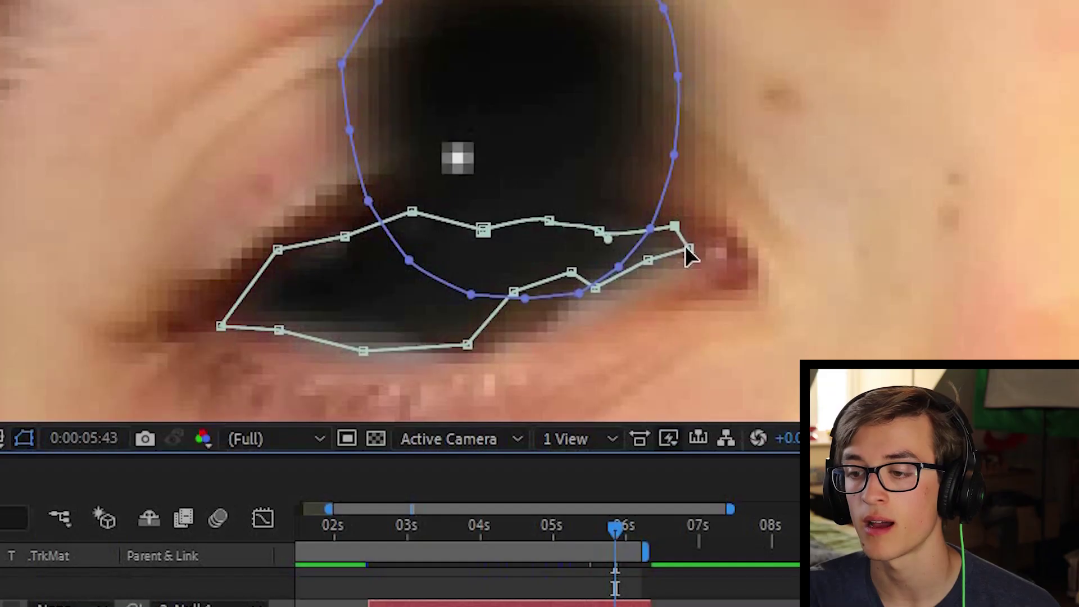
left_click_drag(688, 248, 721, 263)
left_click_drag(646, 259, 537, 299)
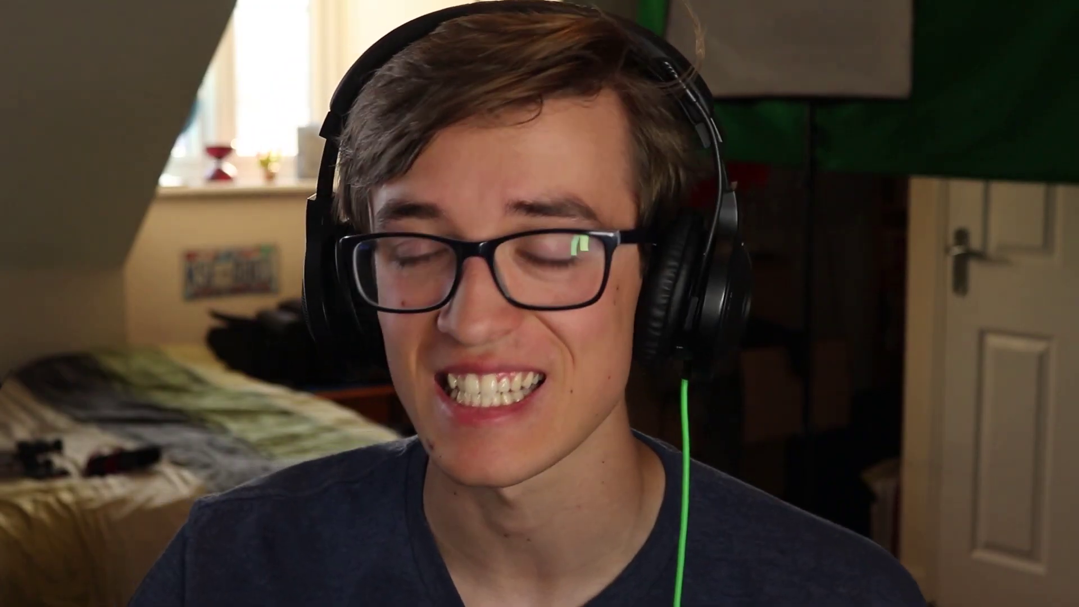
Review the black-eye effect across the clip and add the MVI_8141 composition to the render queue.
left_click_drag(583, 440, 579, 440)
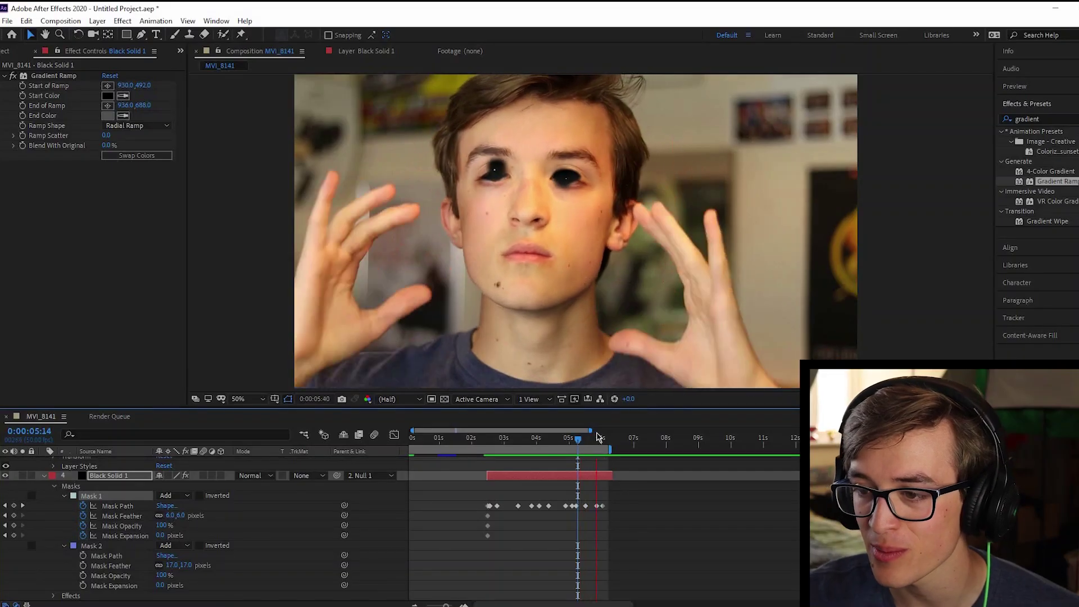
left_click(503, 438)
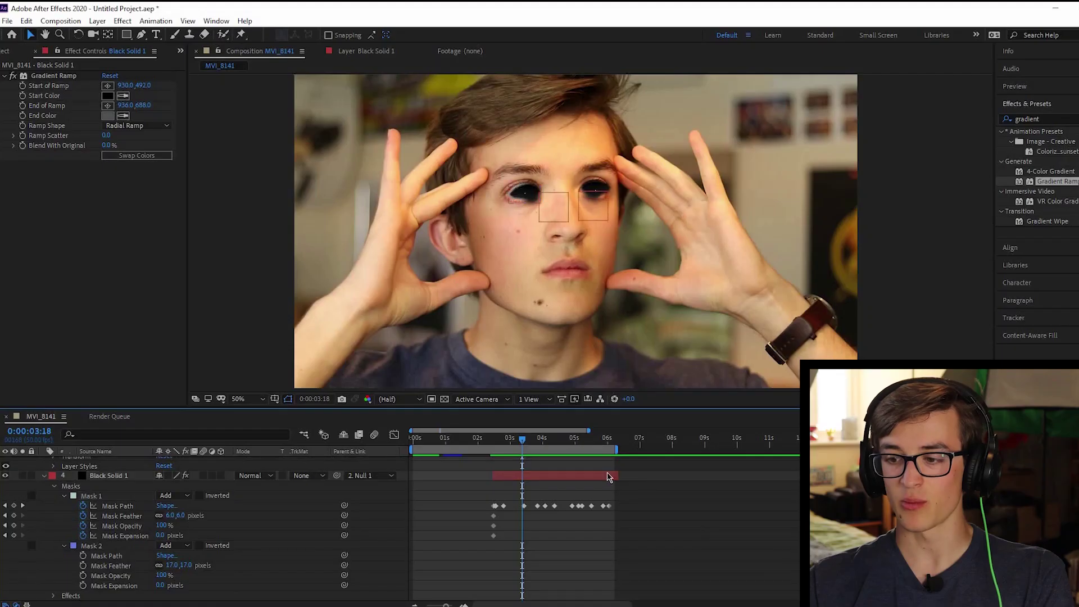
left_click_drag(523, 443, 498, 444)
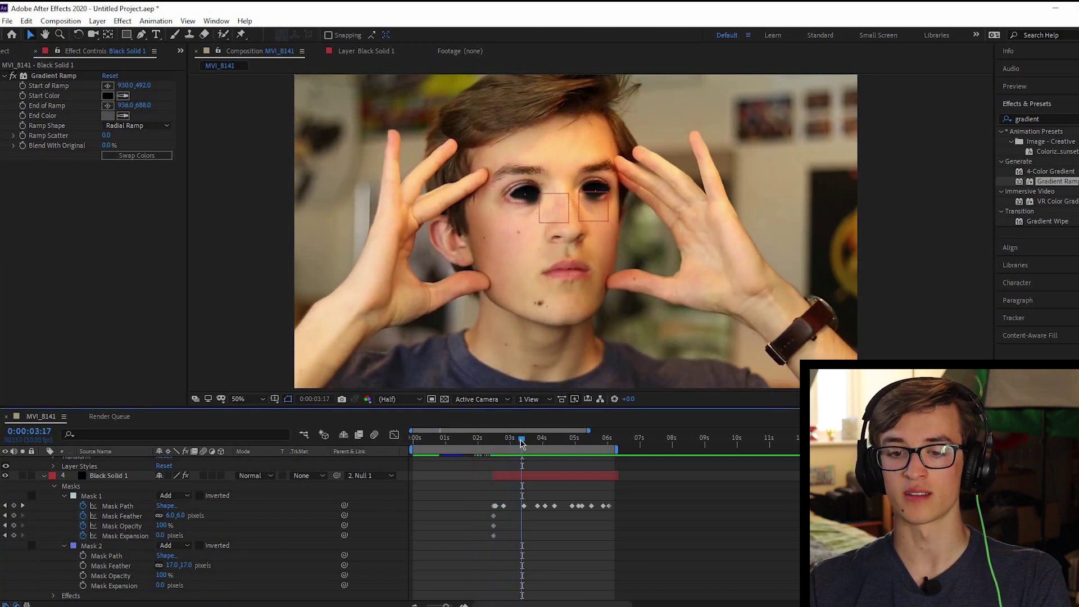
key("ctrl+m")
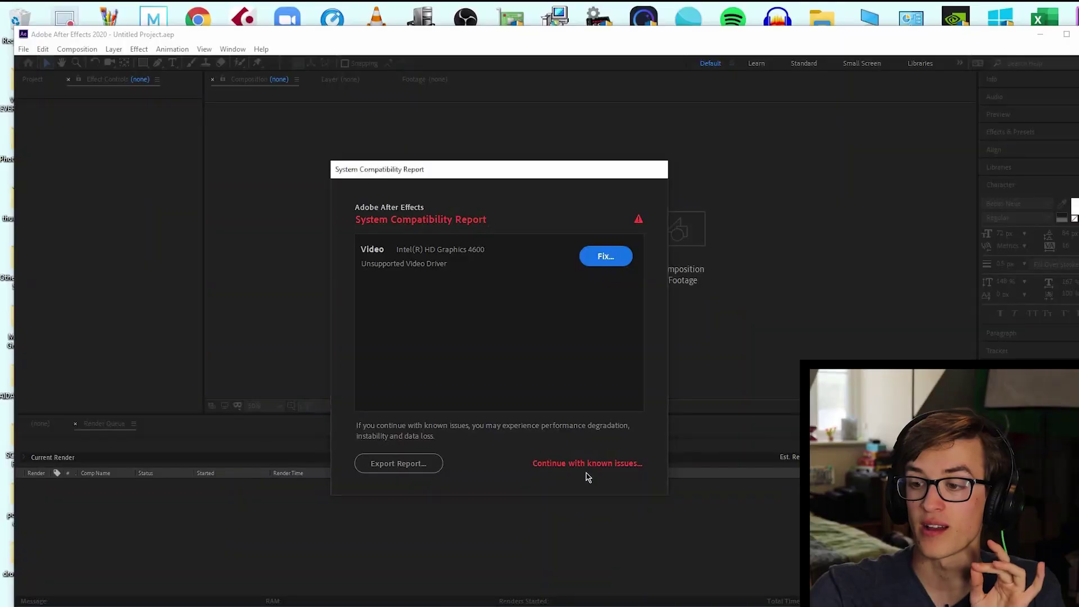
Continue past the System Compatibility Report despite the known issues and maximize the program window.
left_click(588, 466)
left_click(1067, 34)
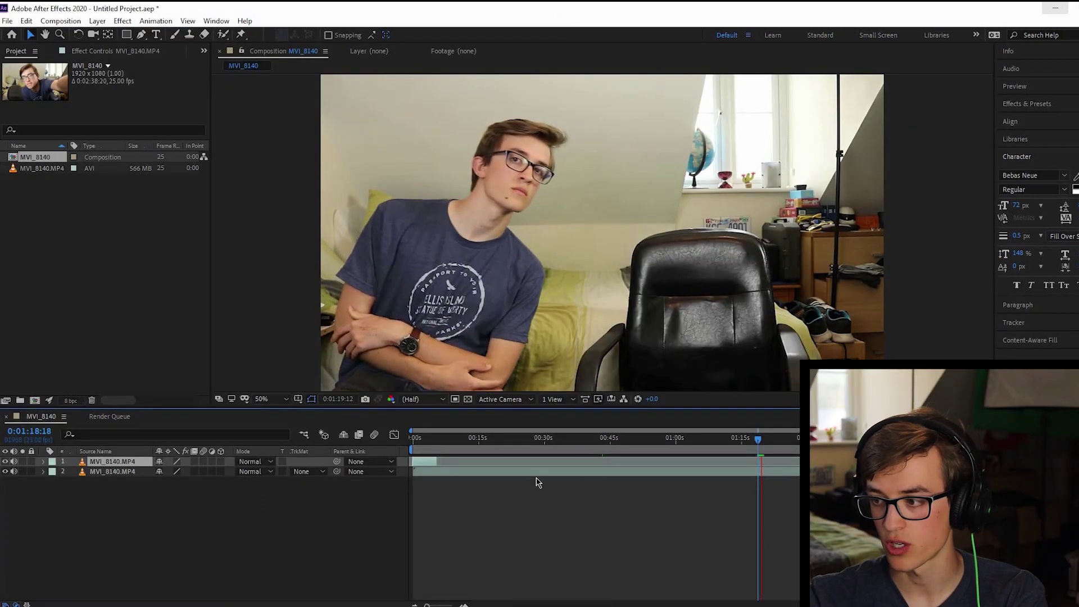
Draw a four-point mask around the man holding the phone on the upper MVI_8140.MP4 layer and feather it 84 pixels.
left_click(423, 447)
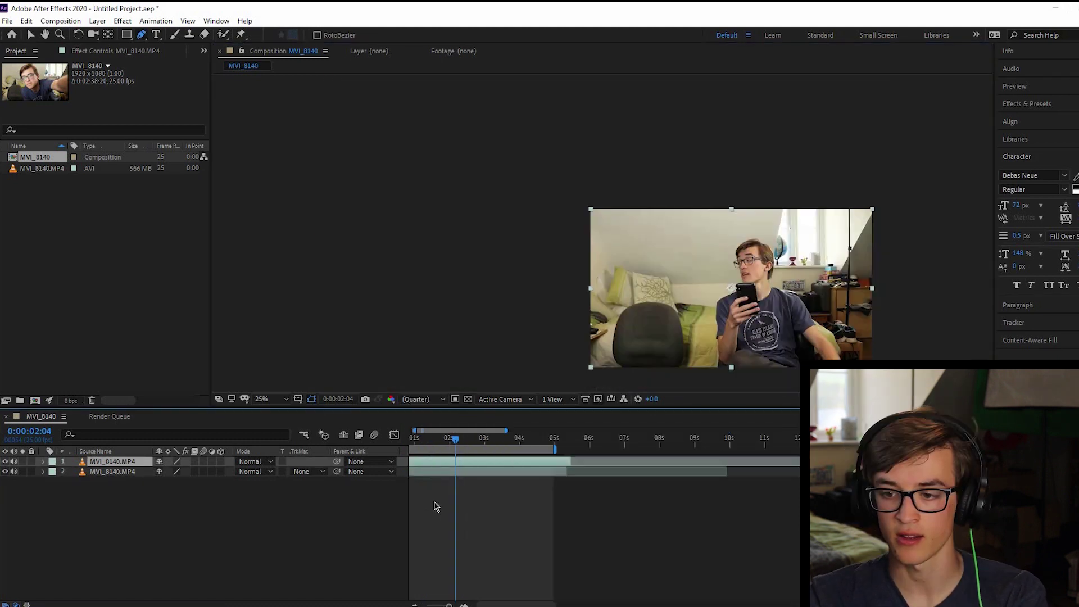
scroll(437, 506, "up", 2)
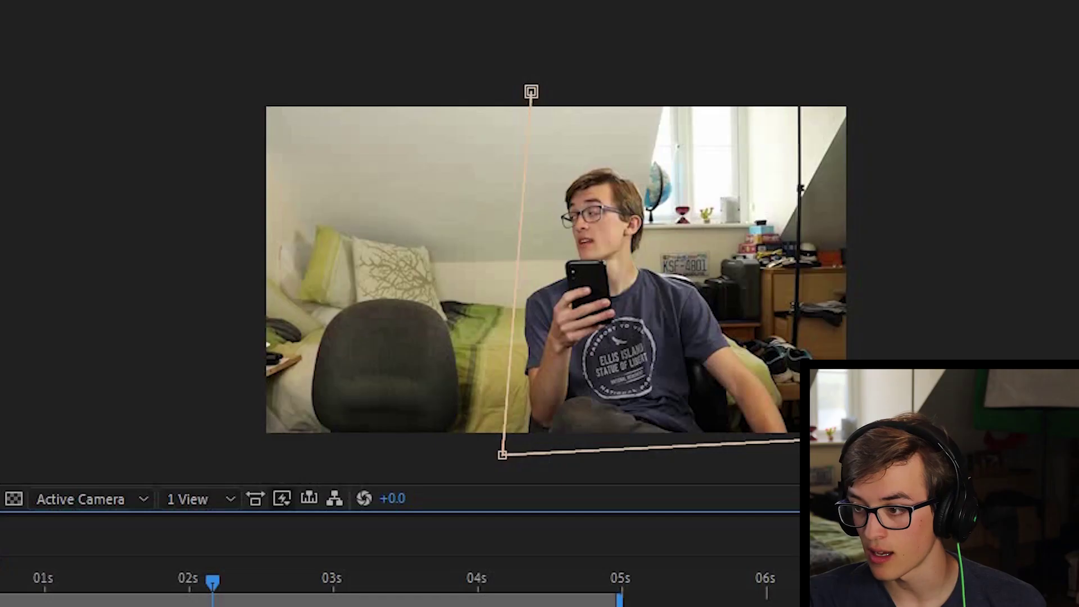
left_click(533, 82)
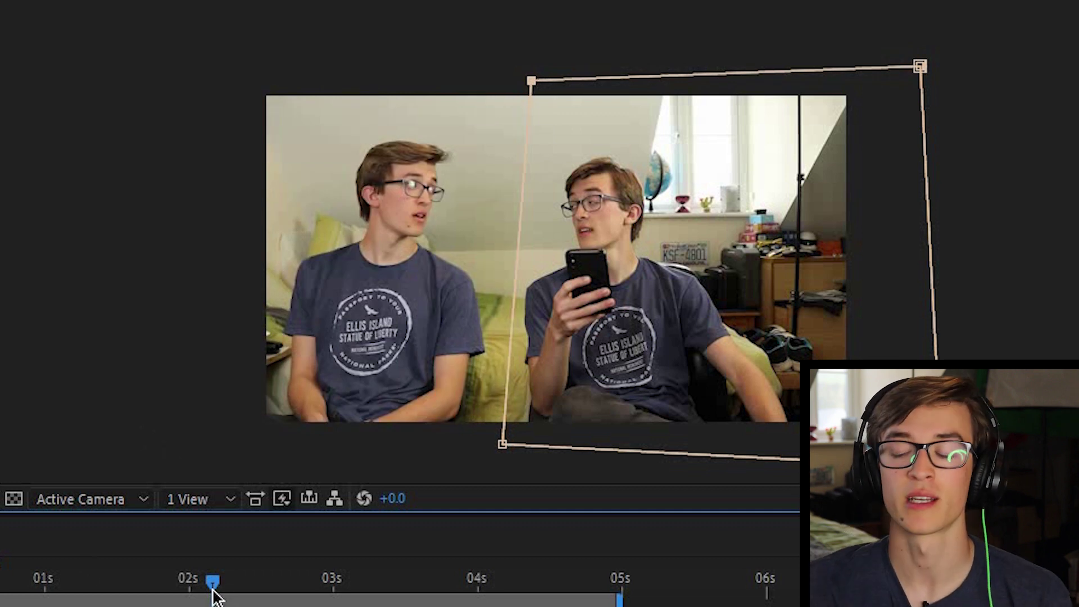
left_click_drag(217, 598, 89, 596)
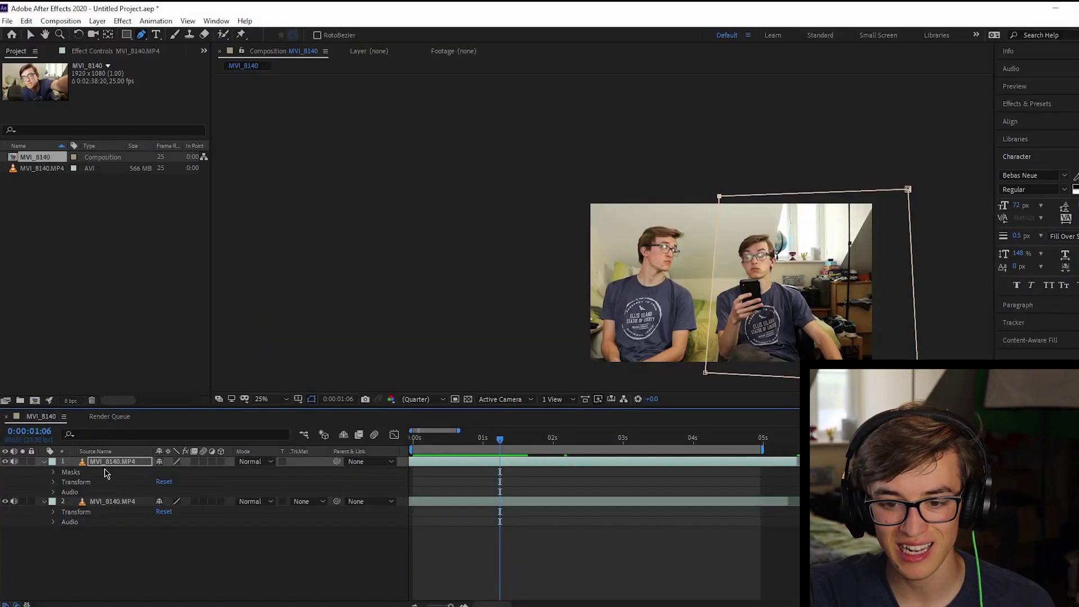
left_click(54, 474)
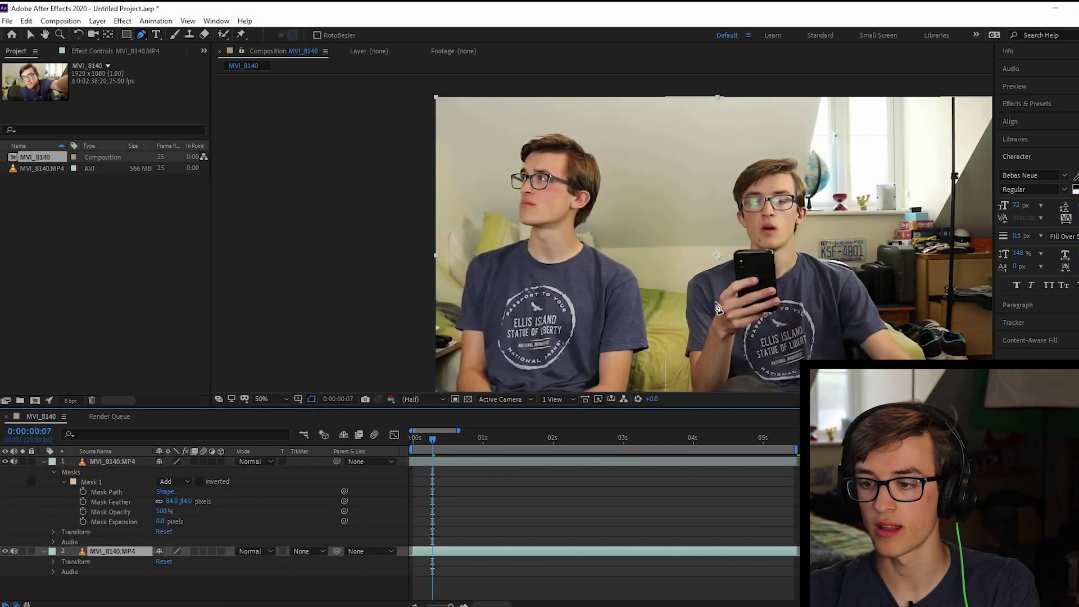
Check the blended clone shot in the viewer and add the MVI_8140 composition to the render queue.
scroll(718, 307, "down", 1)
scroll(839, 314, "up", 1)
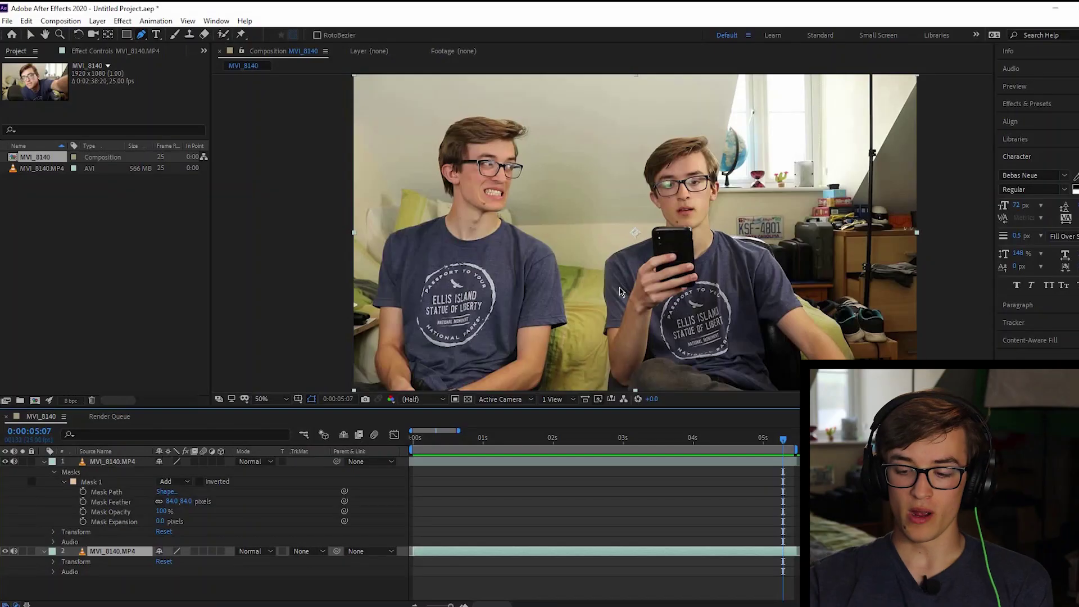
key("ctrl+m")
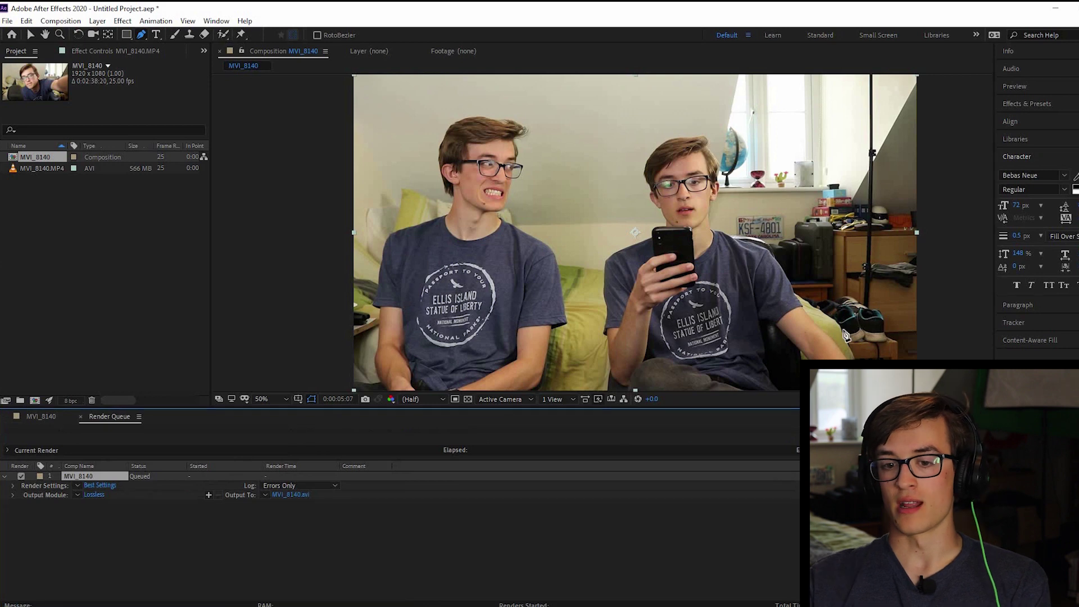